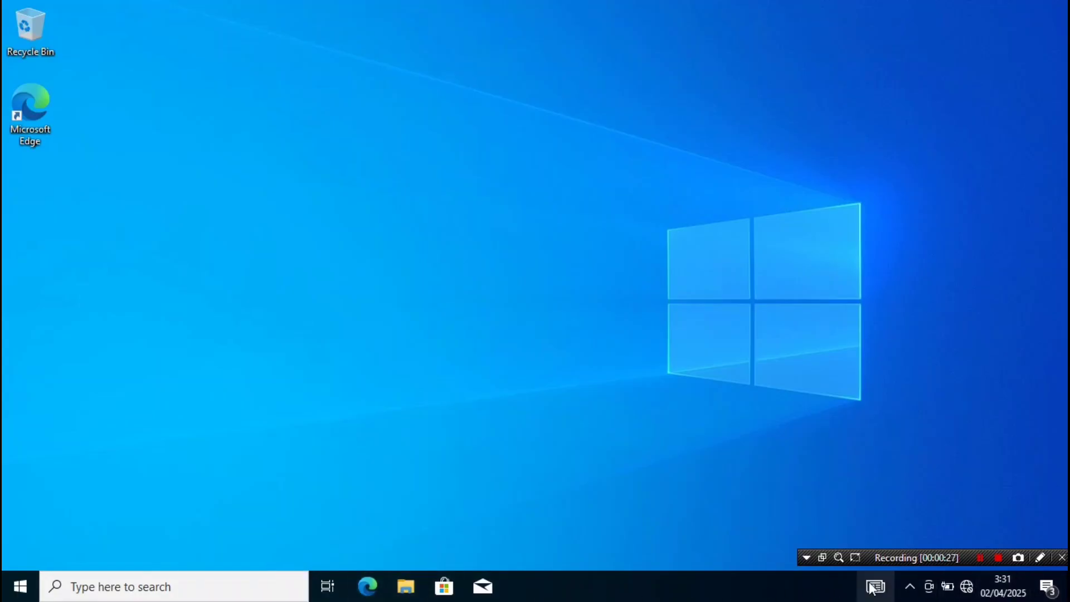
# Turn off Bluetooth and Location in the action center and clear all notifications
pyautogui.click(1048, 587)
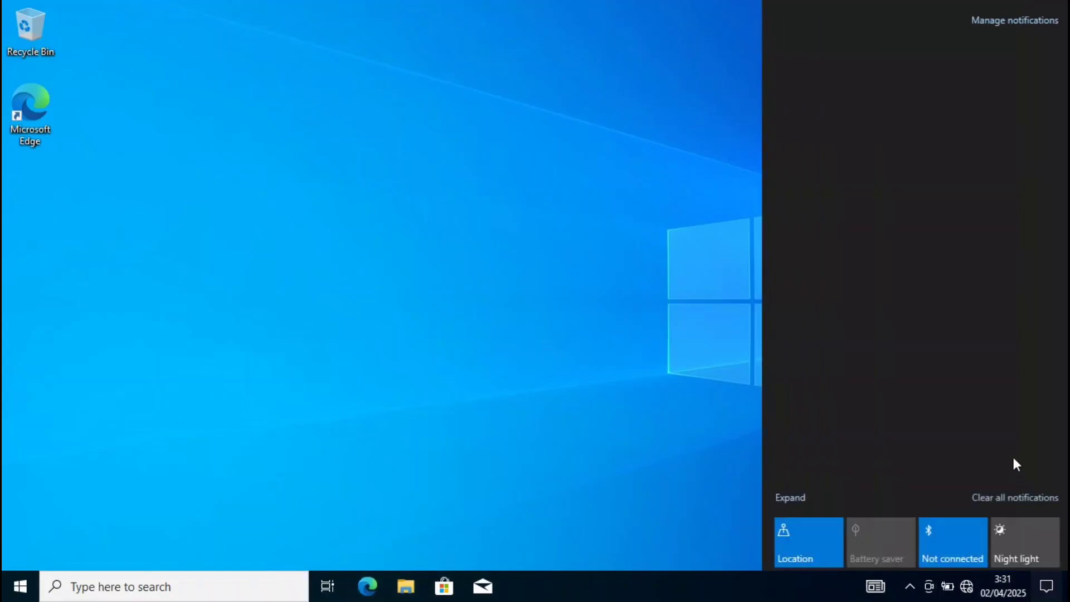
pyautogui.click(944, 548)
pyautogui.click(810, 542)
pyautogui.click(983, 498)
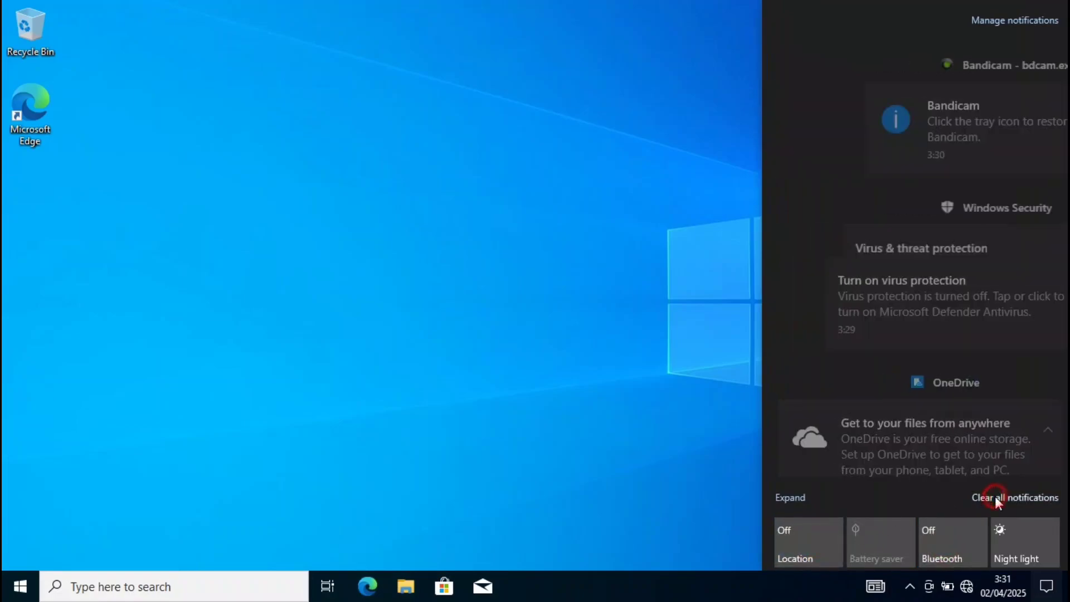
pyautogui.click(734, 587)
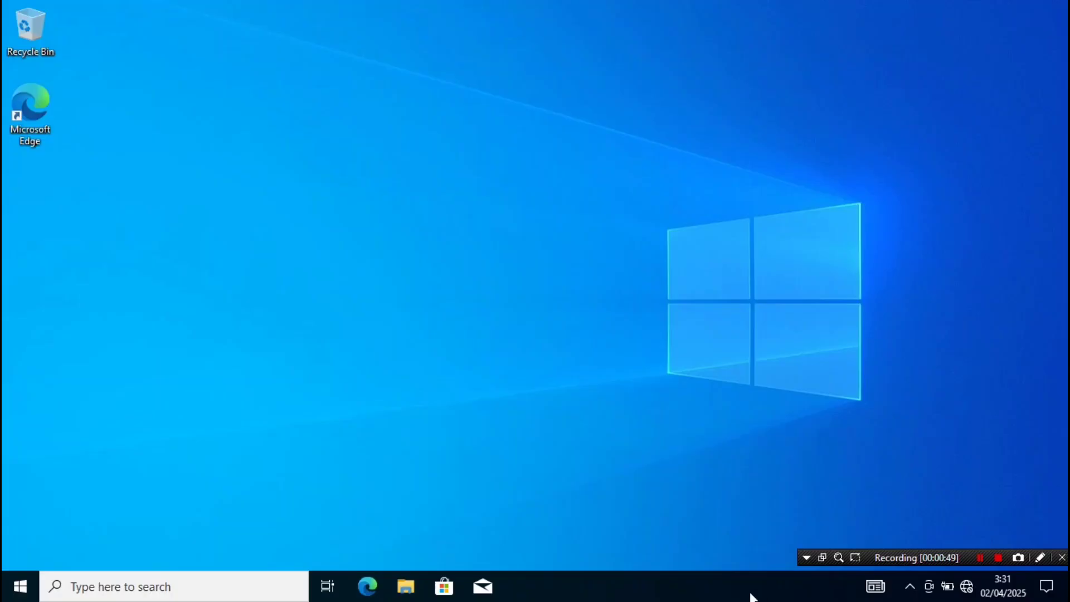
# Unpin Mail and Microsoft Edge from the taskbar
pyautogui.rightClick(483, 588)
pyautogui.click(499, 561)
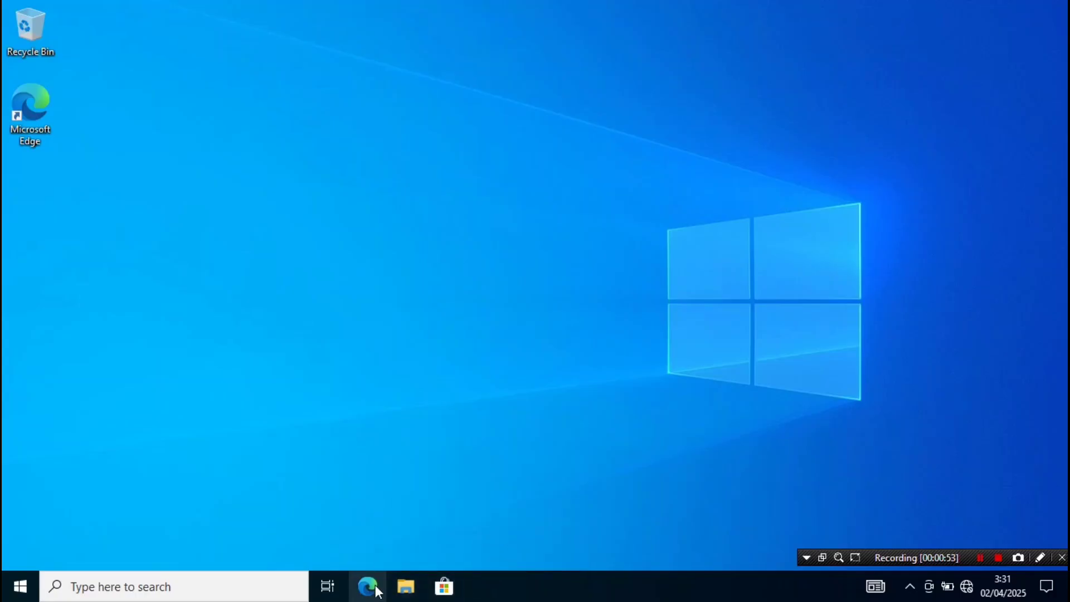
pyautogui.click(355, 594)
pyautogui.click(366, 560)
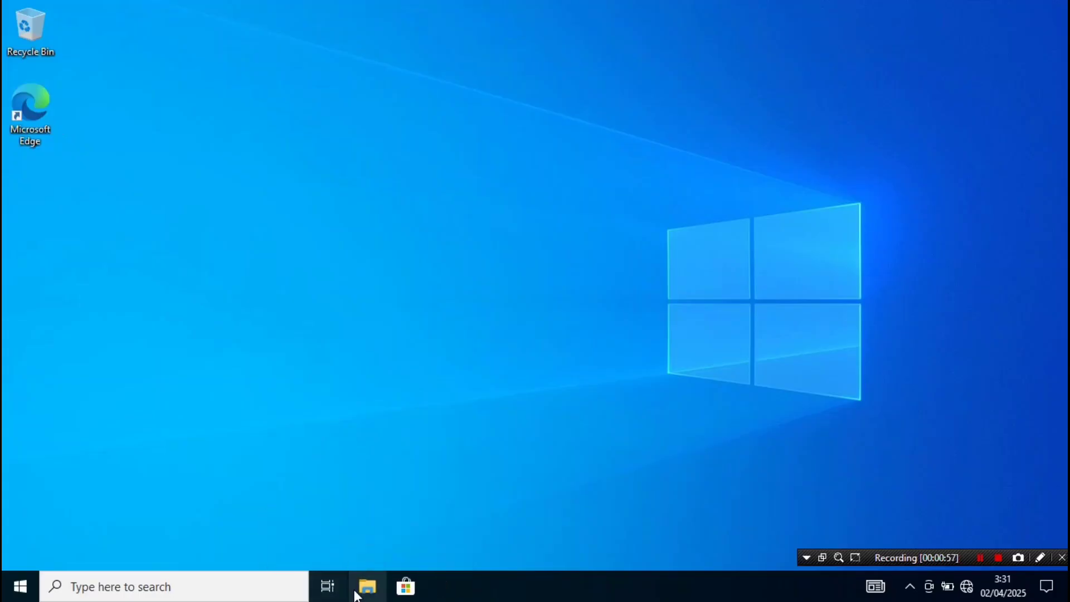
# Reduce the taskbar search box to a search icon and hide the Task View button
pyautogui.rightClick(488, 585)
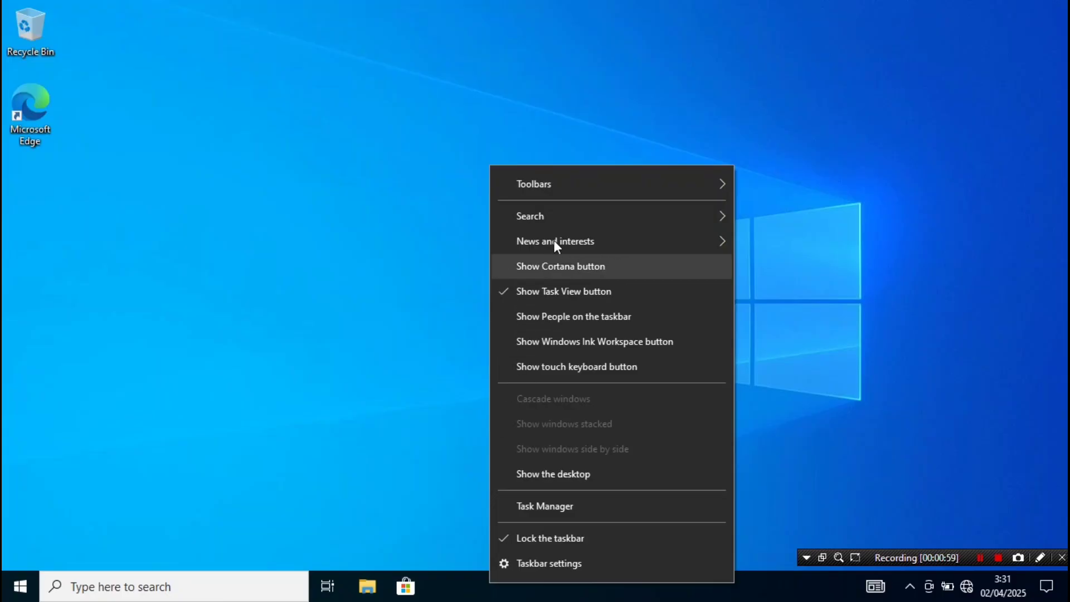
pyautogui.moveTo(580, 220)
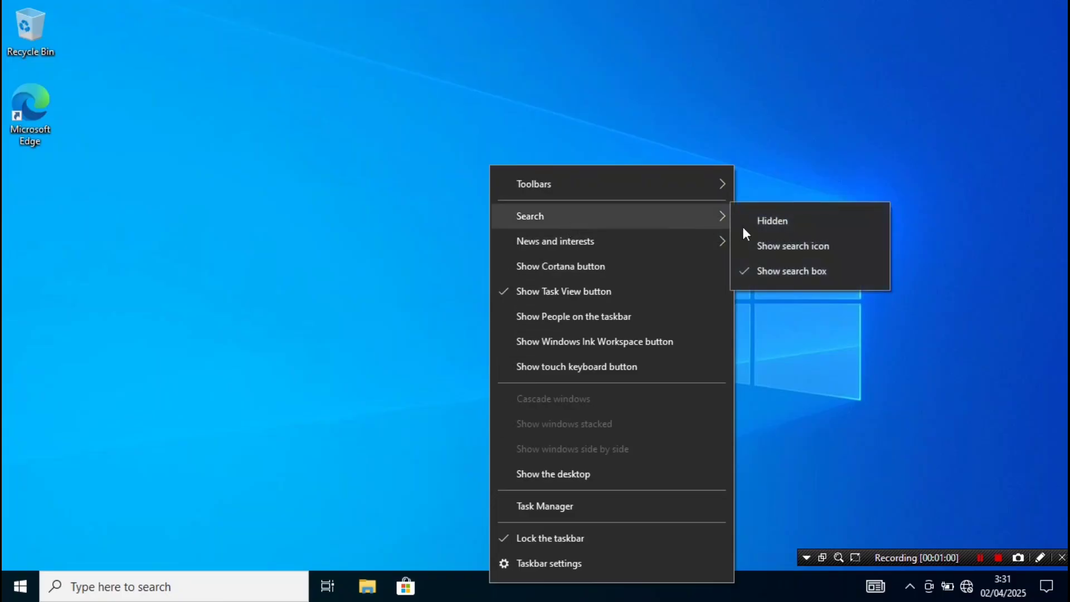
pyautogui.click(803, 246)
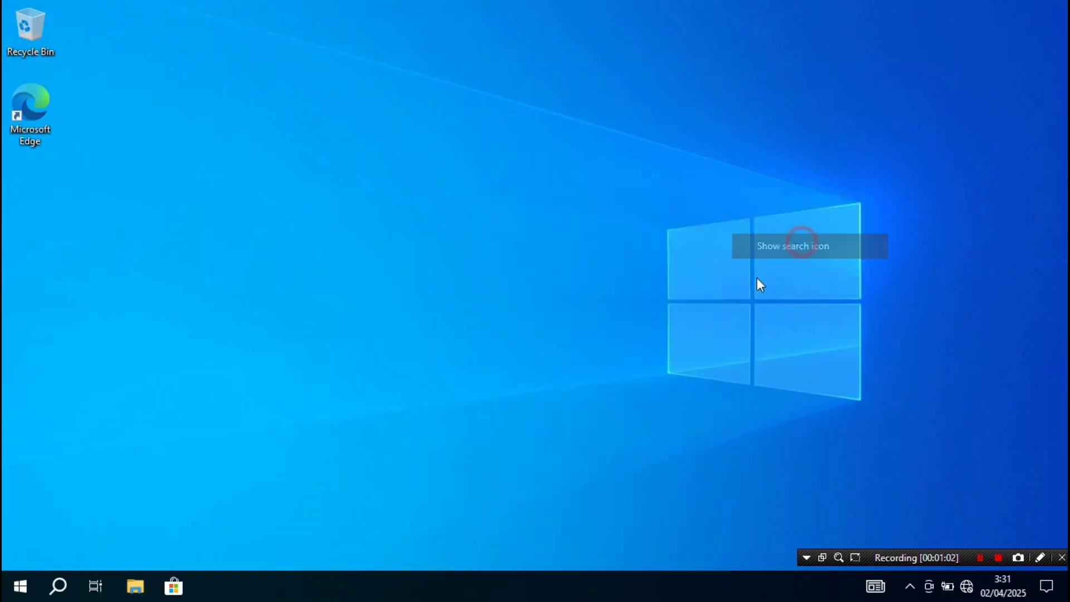
pyautogui.rightClick(292, 592)
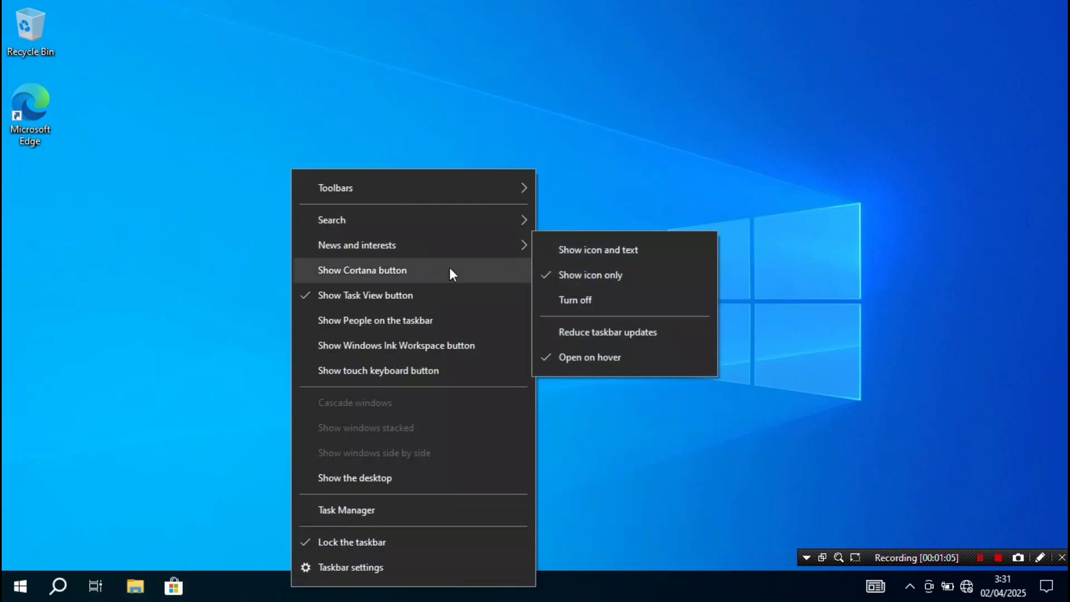
pyautogui.click(435, 285)
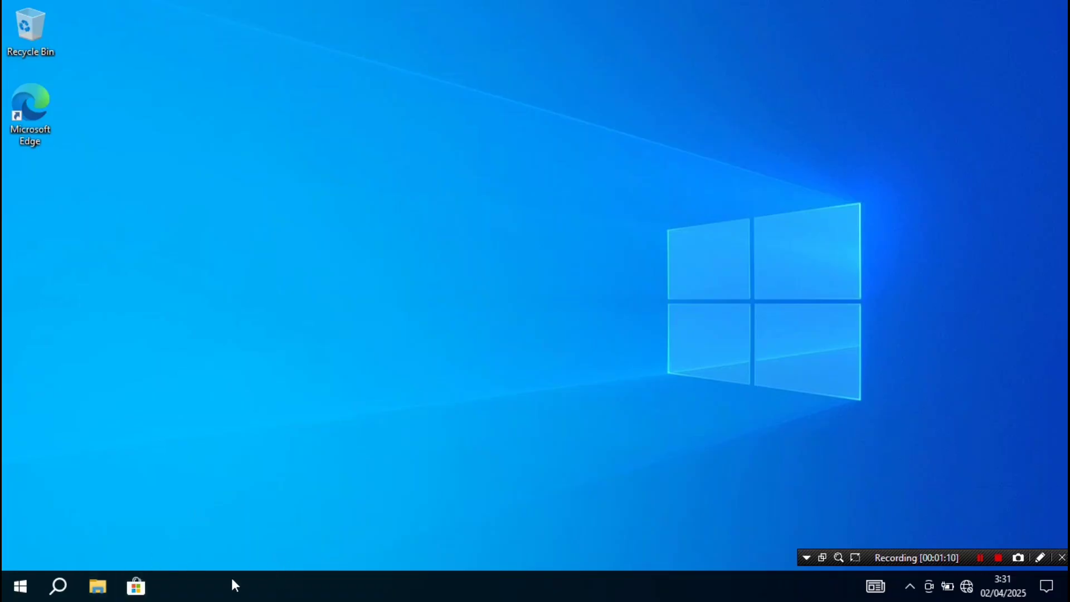
# Unpin the four download placeholder tiles and the Play folder from the Explore group of Start
pyautogui.click(20, 586)
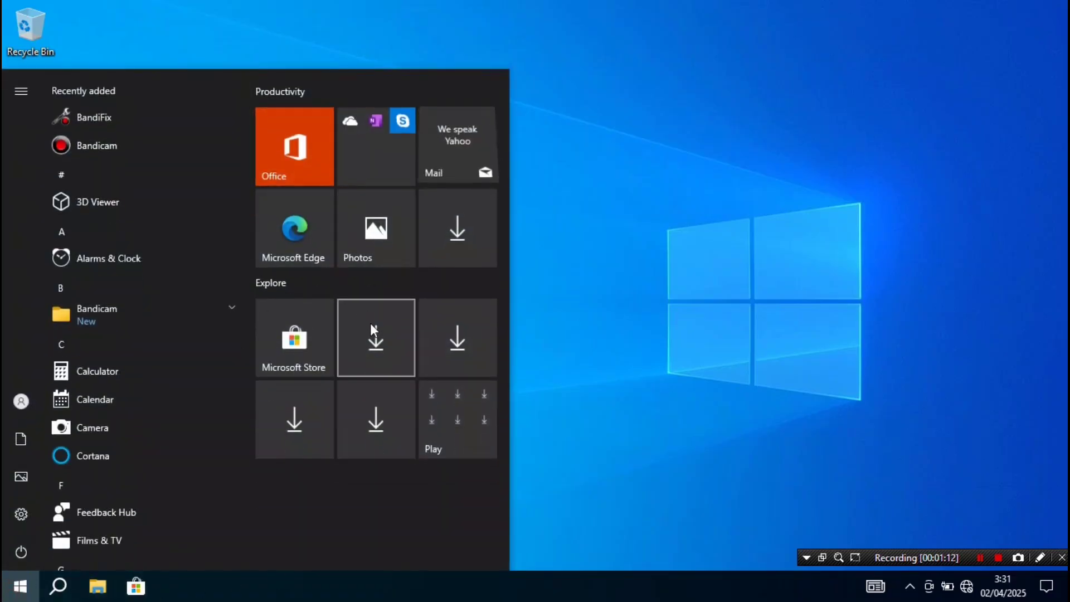
pyautogui.rightClick(372, 325)
pyautogui.click(401, 334)
pyautogui.rightClick(449, 331)
pyautogui.click(478, 344)
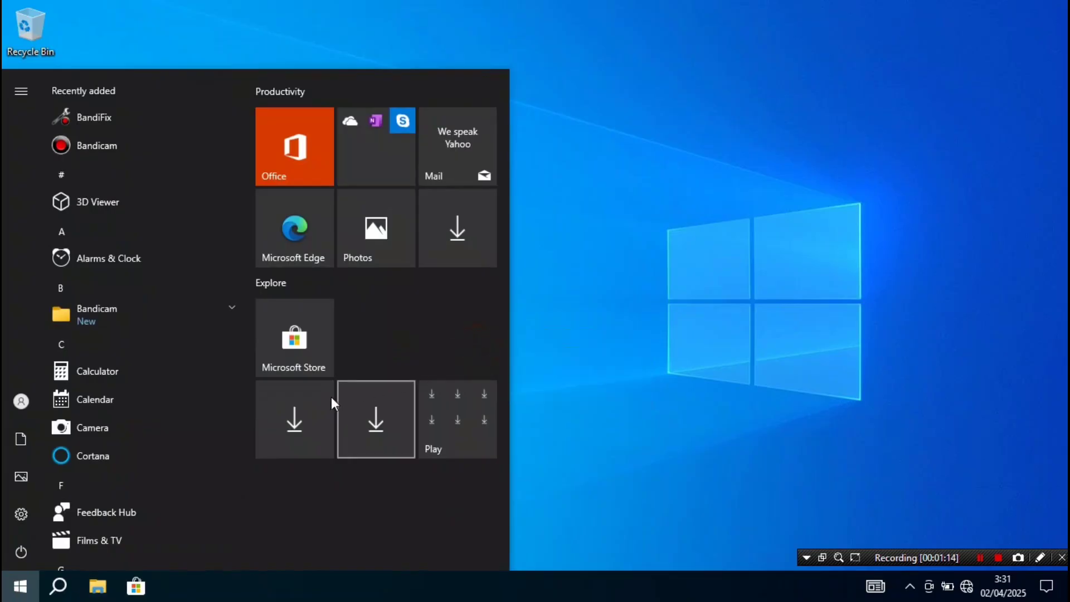
pyautogui.rightClick(331, 396)
pyautogui.click(378, 407)
pyautogui.rightClick(389, 359)
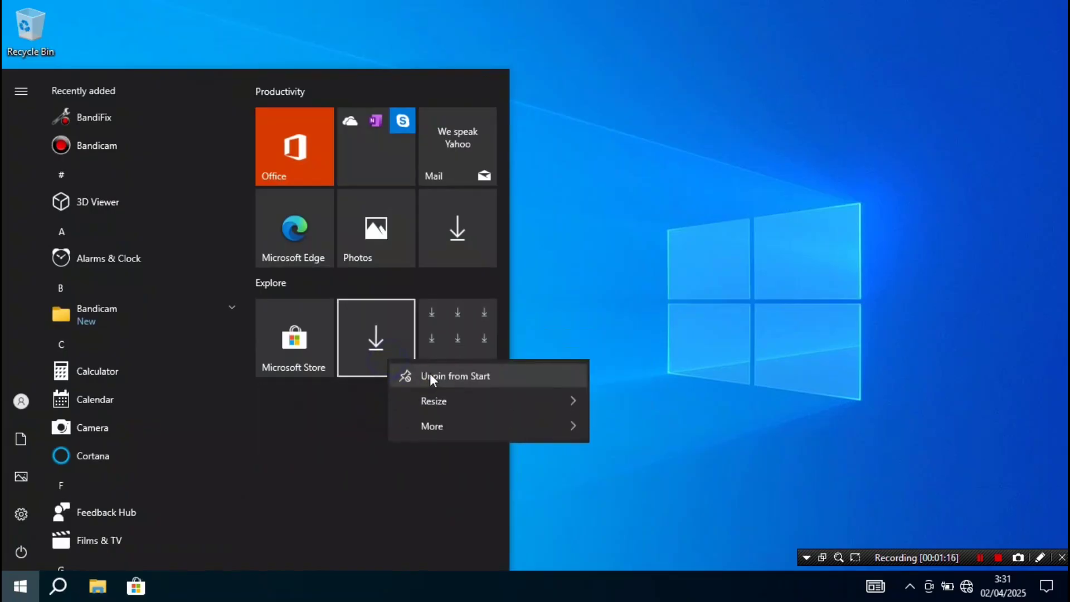
pyautogui.click(430, 374)
pyautogui.rightClick(446, 336)
pyautogui.click(479, 349)
# Unpin the download placeholder, the app folder containing Skype and the Office tile from the Productivity group of Start
pyautogui.rightClick(447, 239)
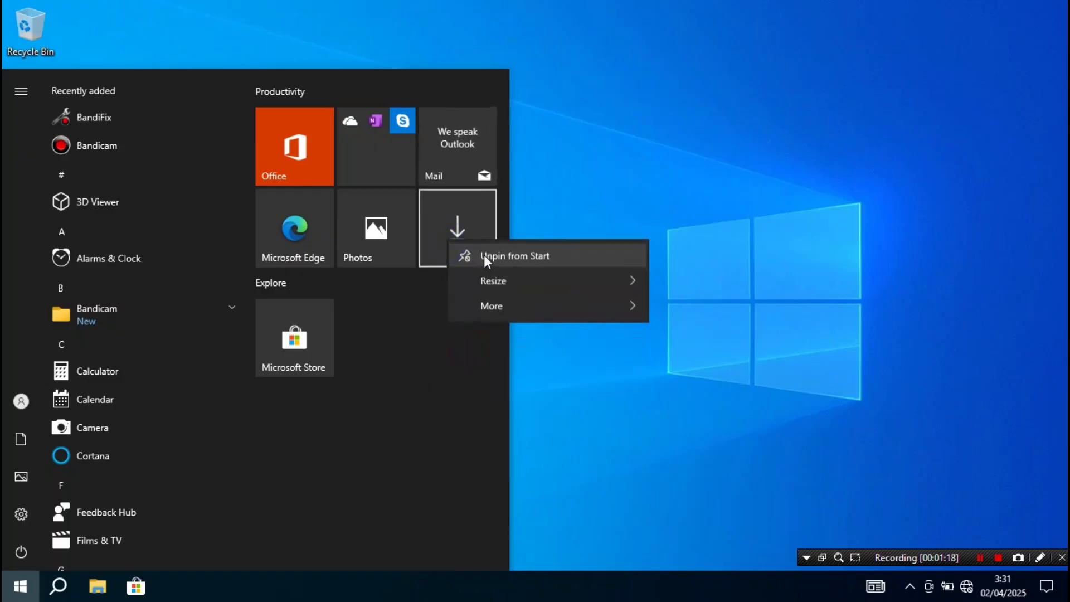
pyautogui.click(483, 255)
pyautogui.rightClick(392, 153)
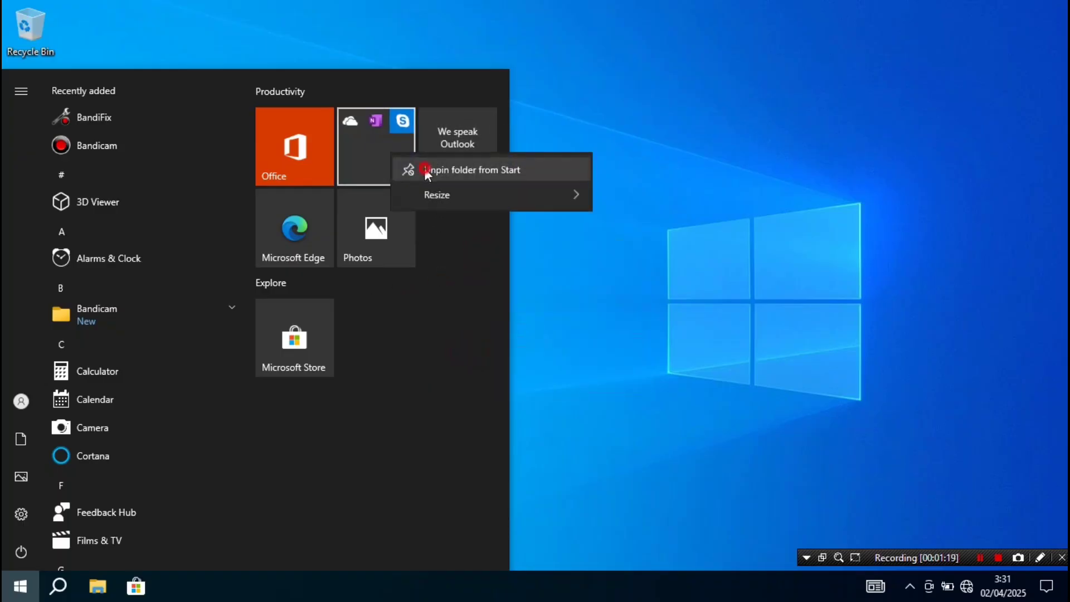
pyautogui.click(427, 171)
pyautogui.rightClick(318, 148)
pyautogui.click(350, 160)
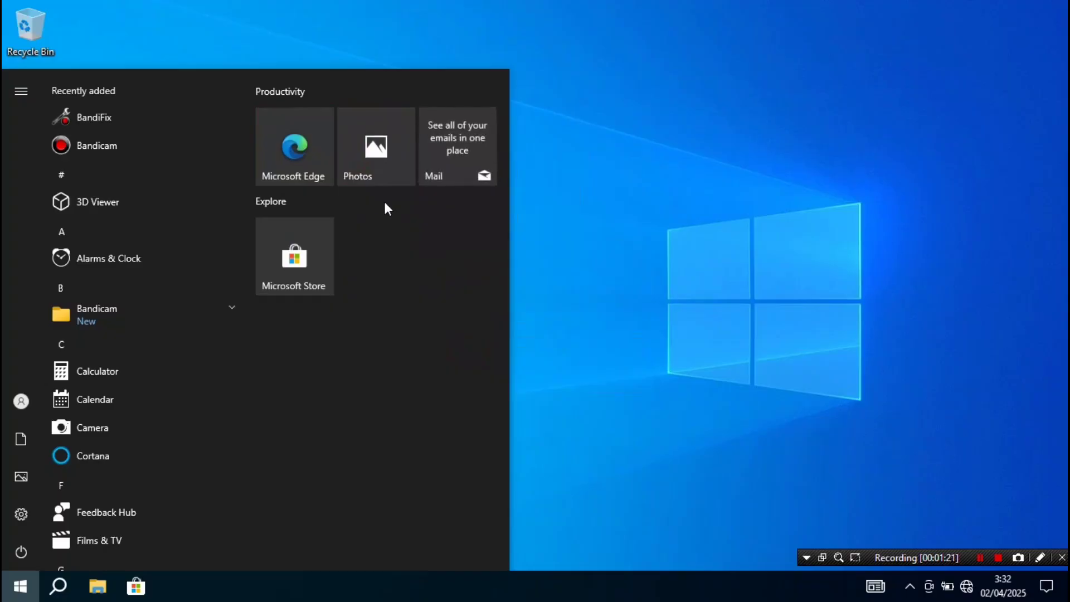
# Unpin the Mail tile from Start and move the Microsoft Store tile into the Productivity group beside Photos
pyautogui.rightClick(436, 160)
pyautogui.click(469, 207)
pyautogui.moveTo(318, 241); pyautogui.dragTo(485, 143)
pyautogui.click(609, 146)
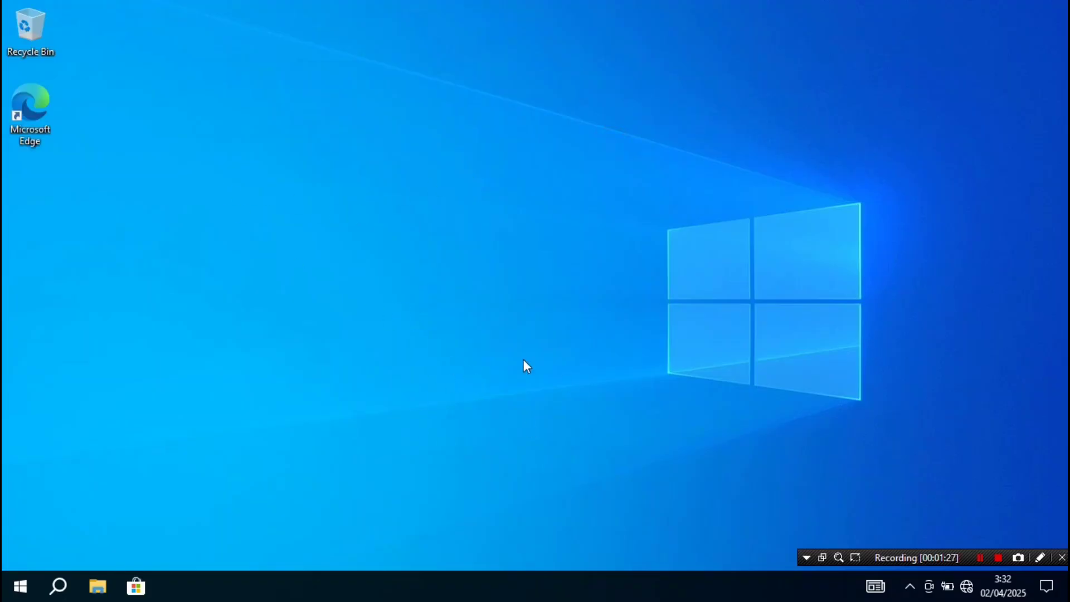
# Turn off News and interests on the taskbar
pyautogui.rightClick(809, 593)
pyautogui.moveTo(877, 232)
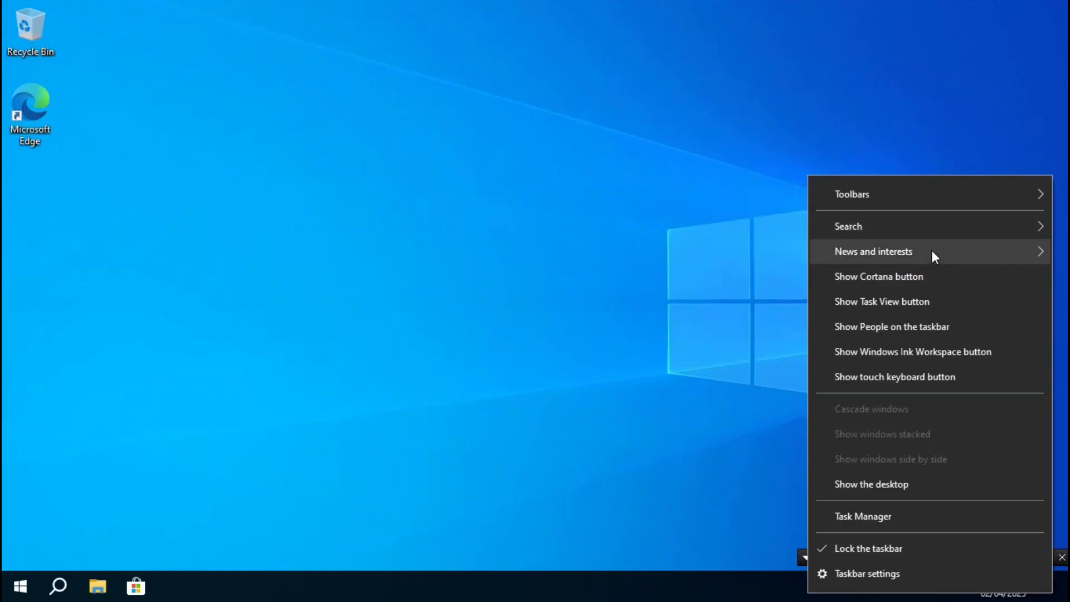
pyautogui.moveTo(934, 256)
pyautogui.click(785, 306)
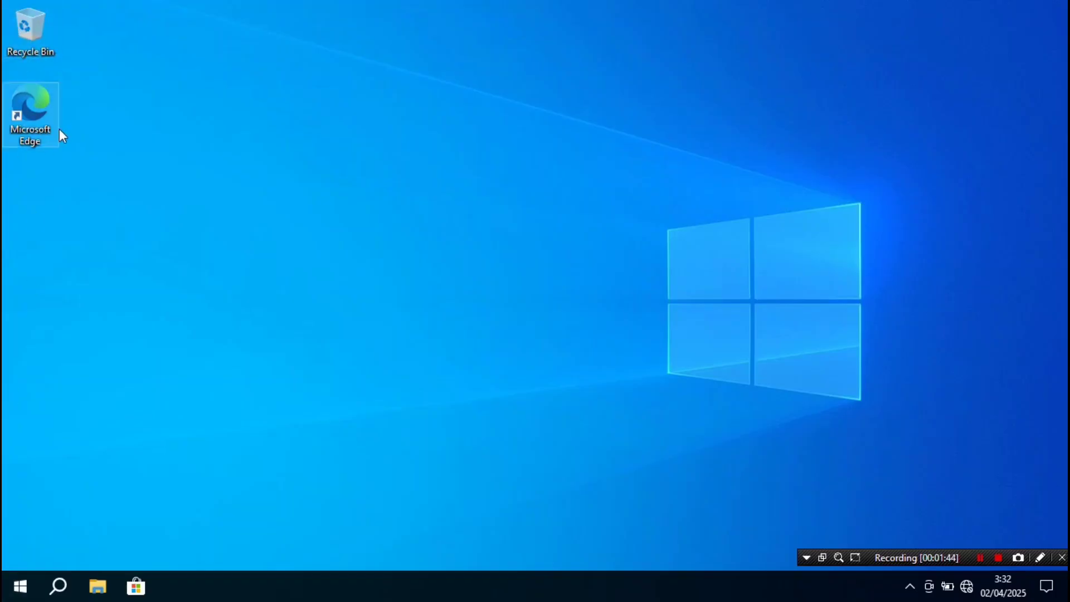
# Enable the Computer and Control Panel desktop icons in the theme's desktop icon settings and minimize the Settings window
pyautogui.rightClick(172, 149)
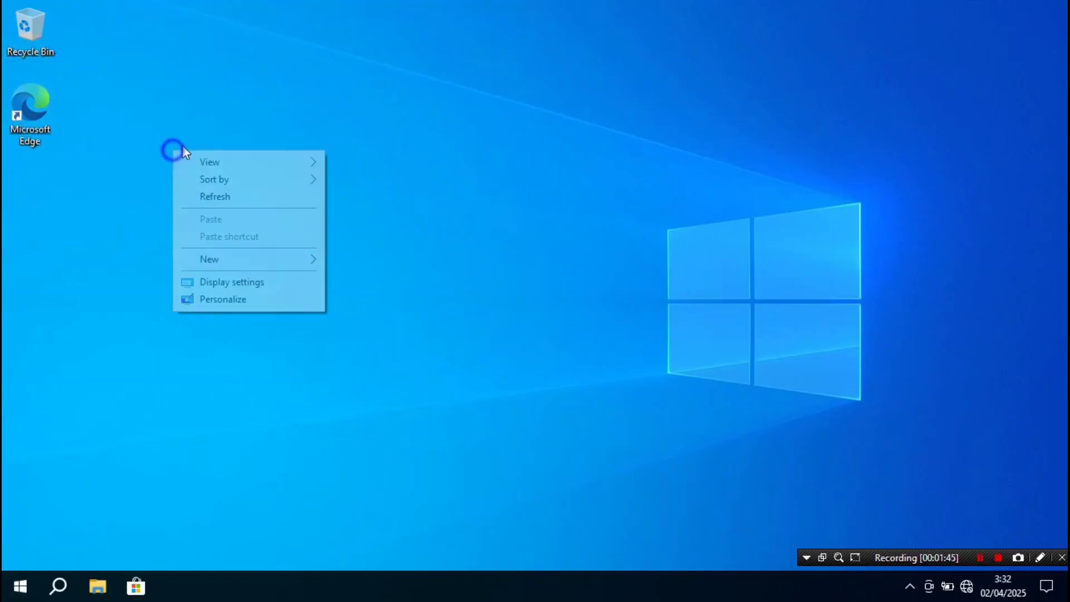
pyautogui.click(238, 297)
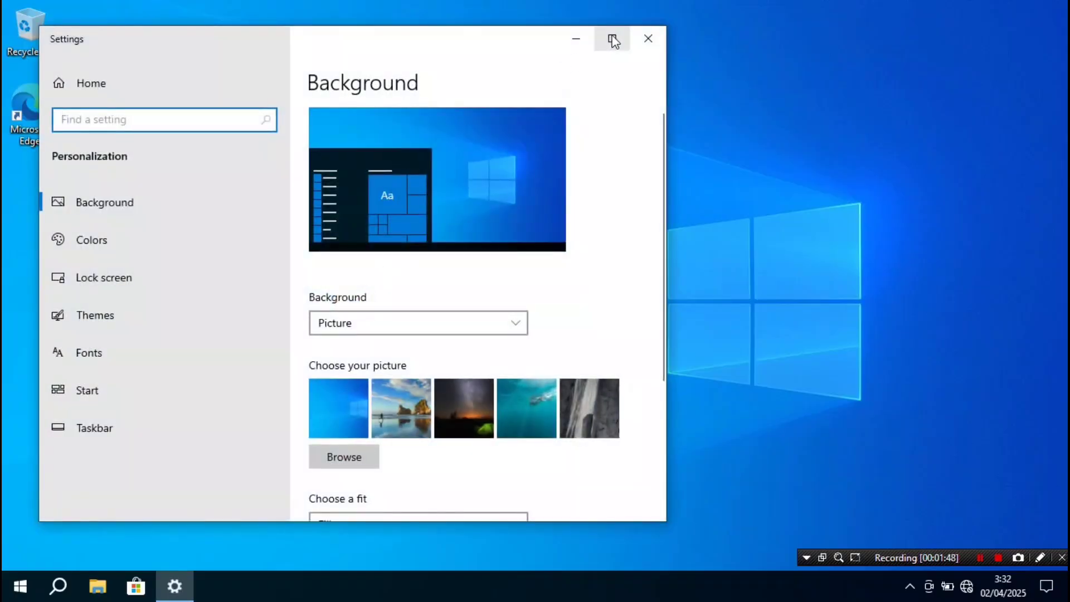
pyautogui.click(611, 39)
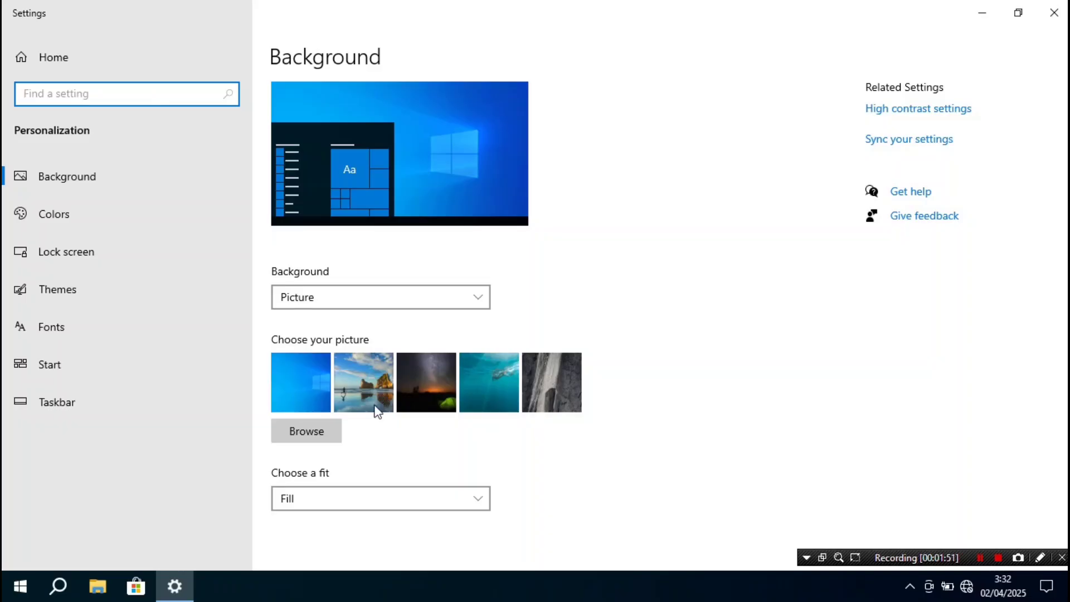
pyautogui.click(178, 290)
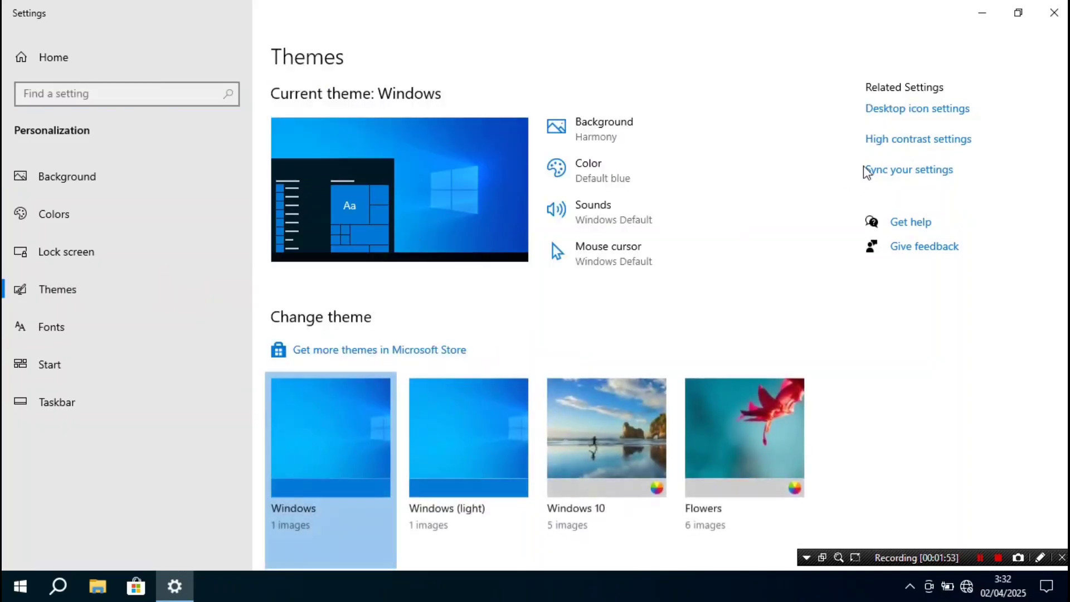
pyautogui.click(925, 110)
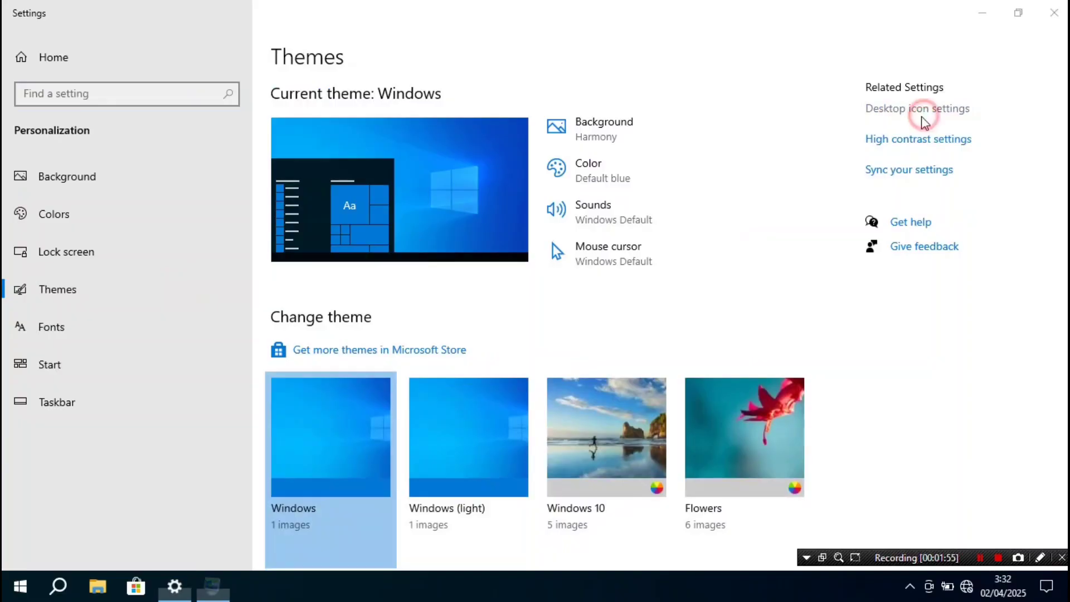
pyautogui.click(56, 95)
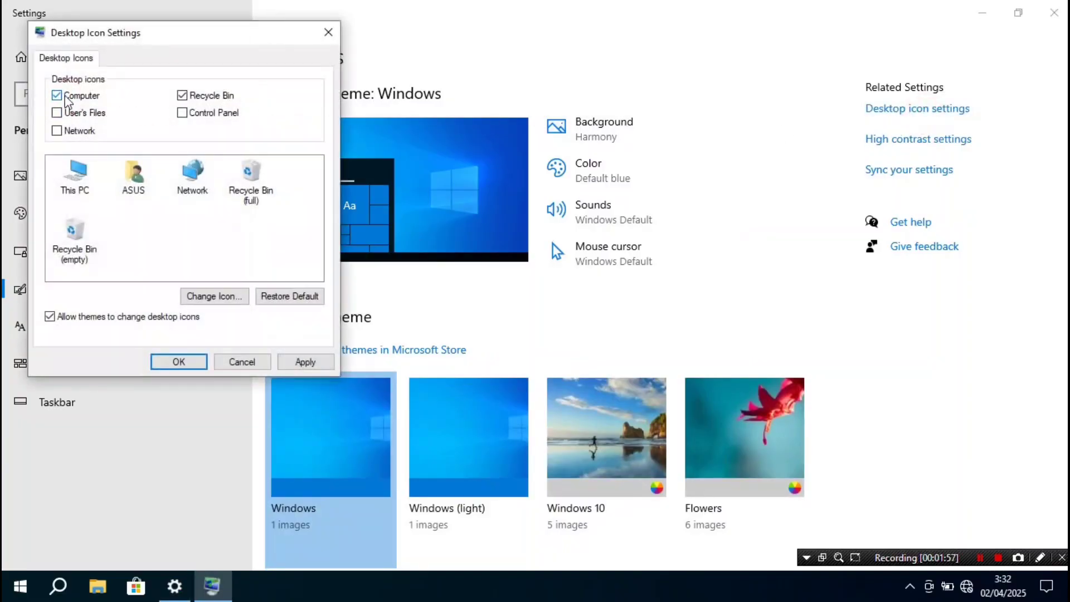
pyautogui.click(188, 112)
pyautogui.click(179, 362)
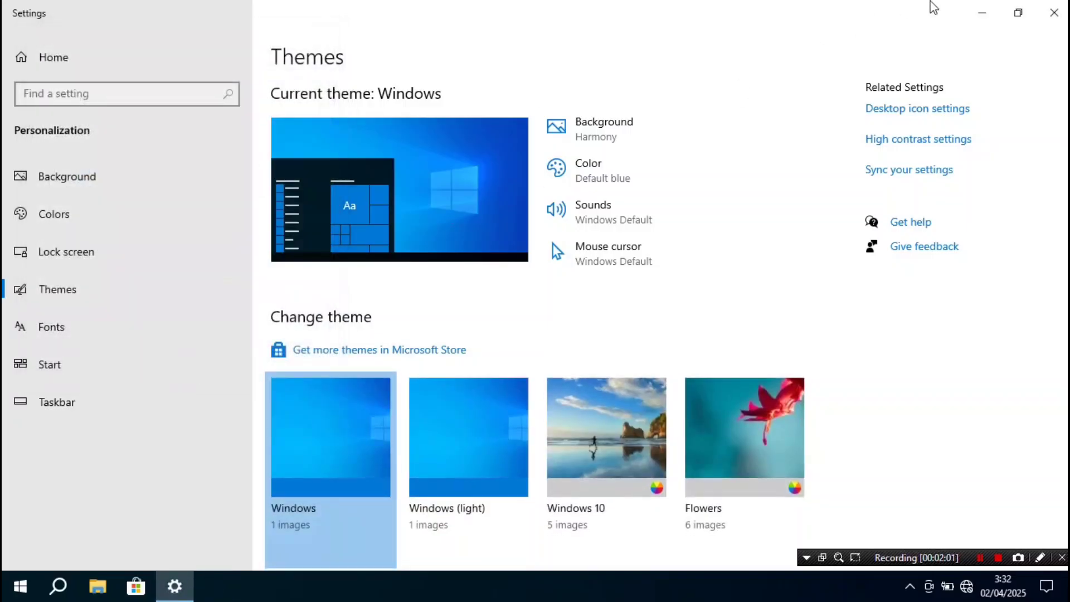
pyautogui.click(982, 13)
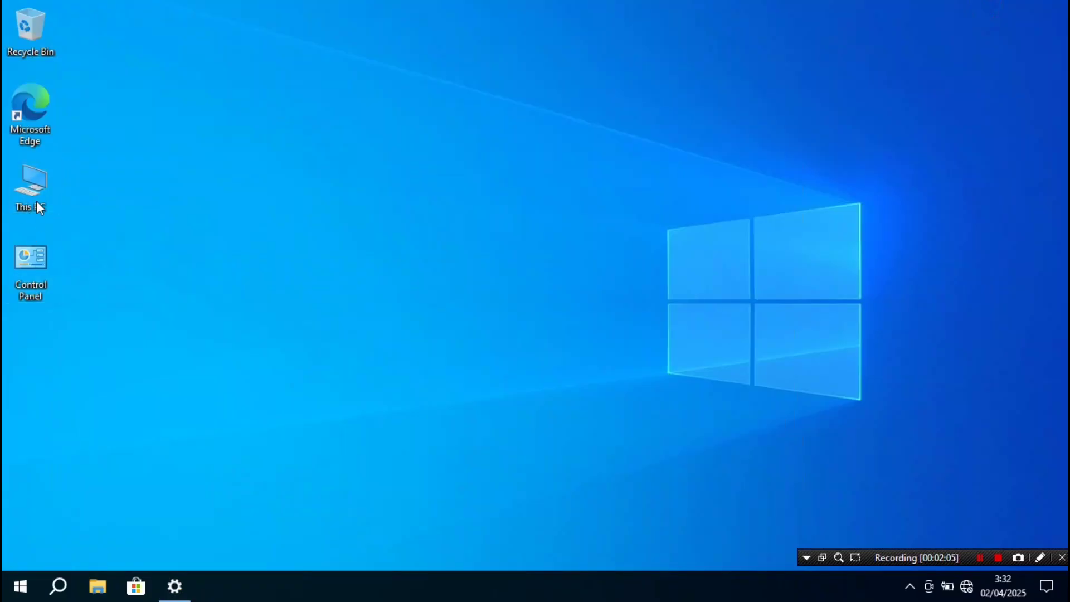
# Check the device and Windows specifications in the properties of This PC, and close them
pyautogui.rightClick(29, 191)
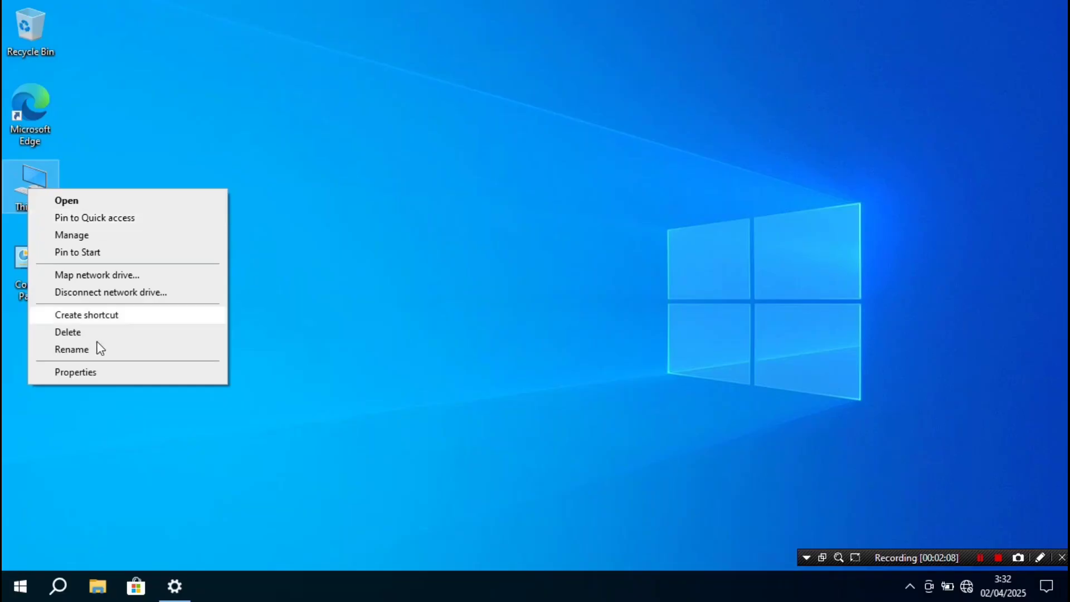
pyautogui.click(100, 371)
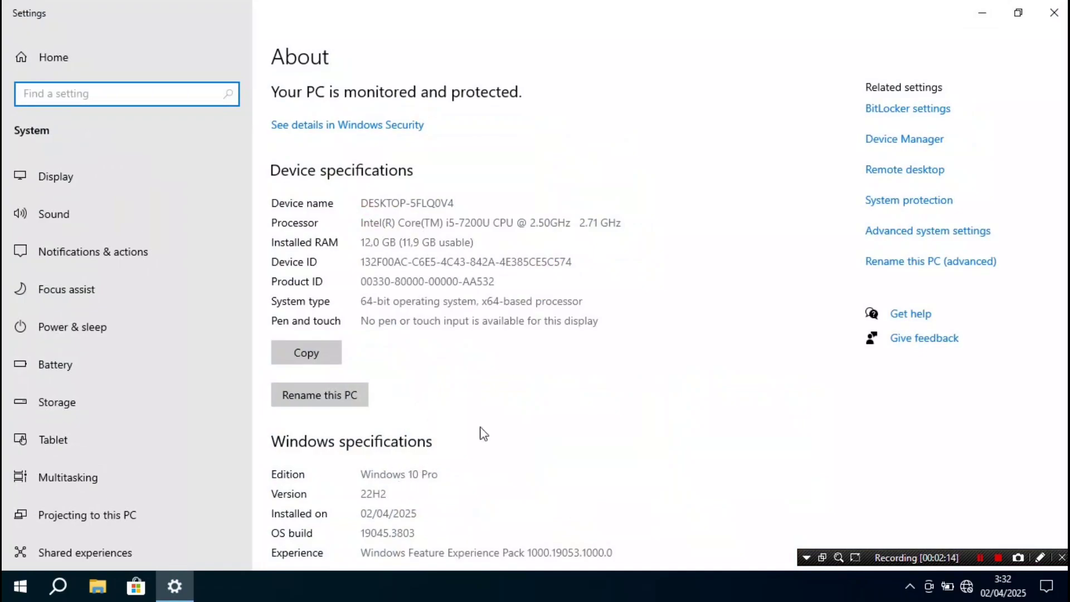
pyautogui.click(1053, 13)
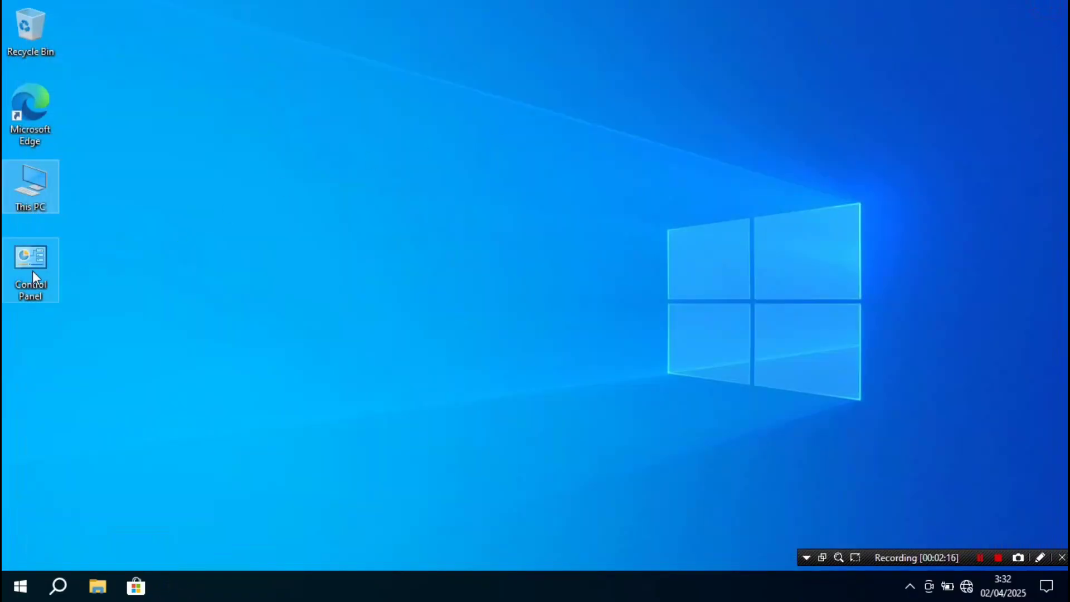
# Review the list of installed programs in Control Panel and close the window
pyautogui.doubleClick(31, 267)
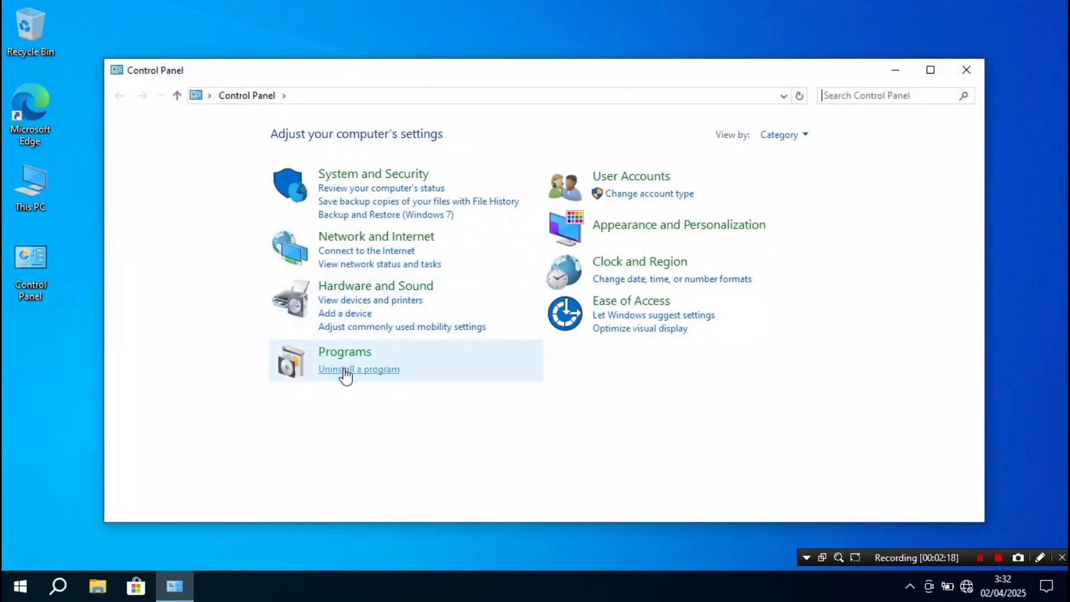
pyautogui.click(345, 370)
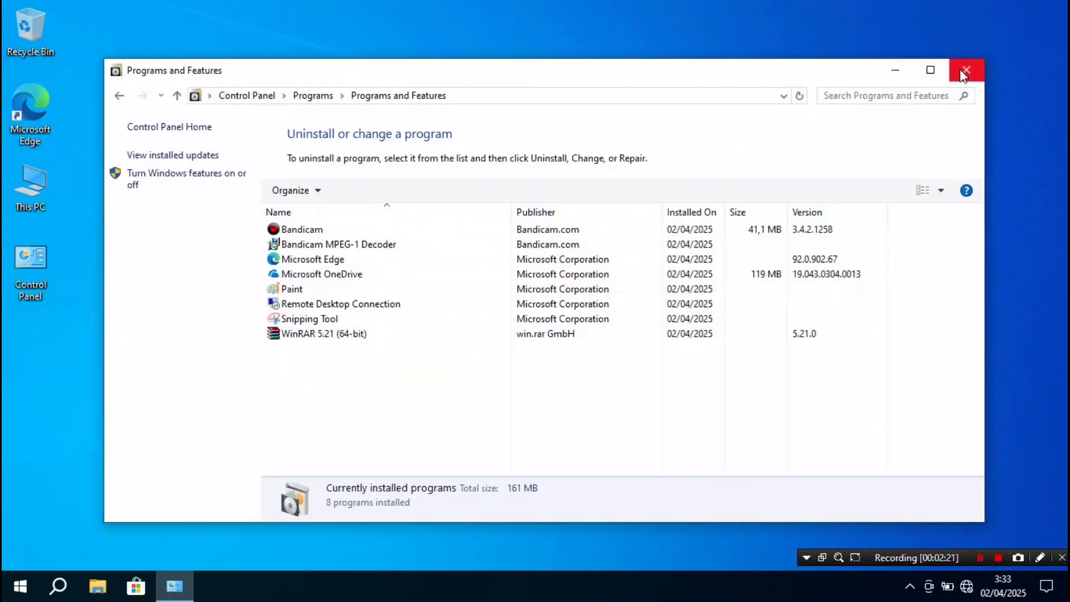
pyautogui.click(119, 96)
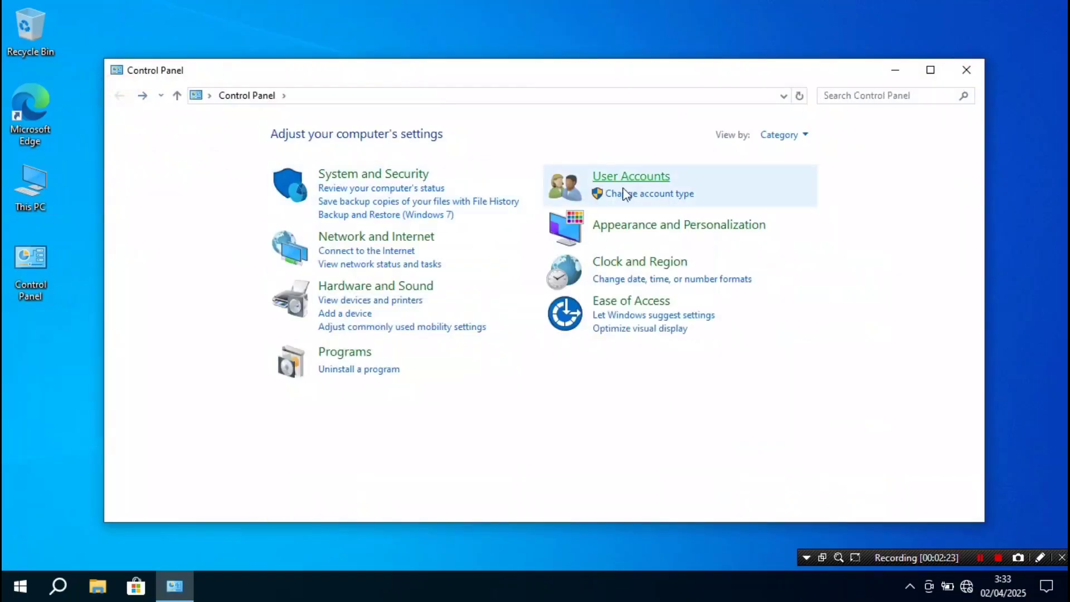
pyautogui.click(979, 66)
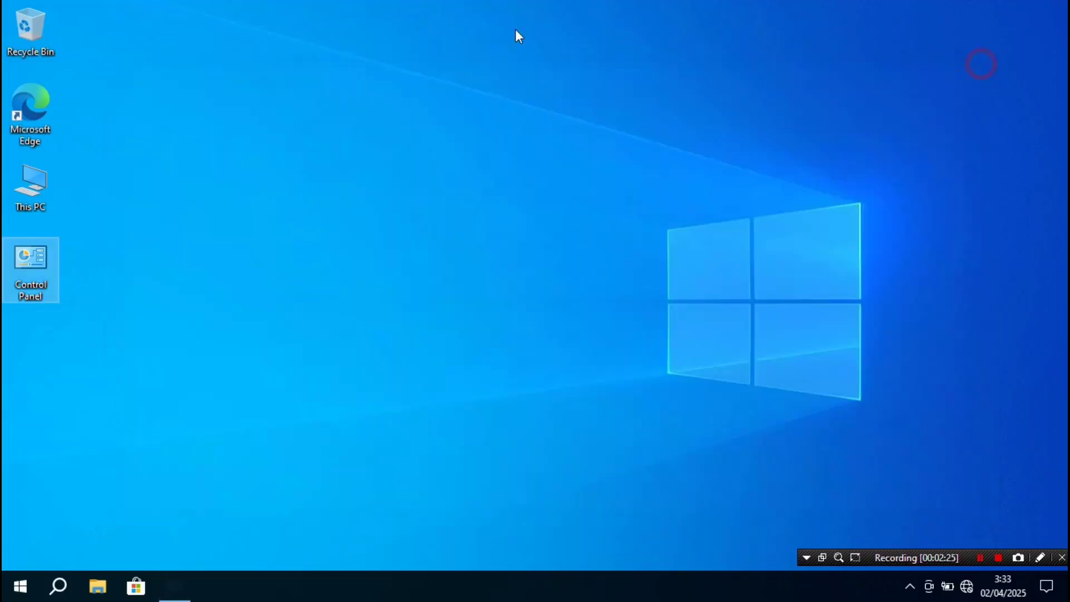
# Switch the desktop to small icons and re-sort them
pyautogui.rightClick(232, 105)
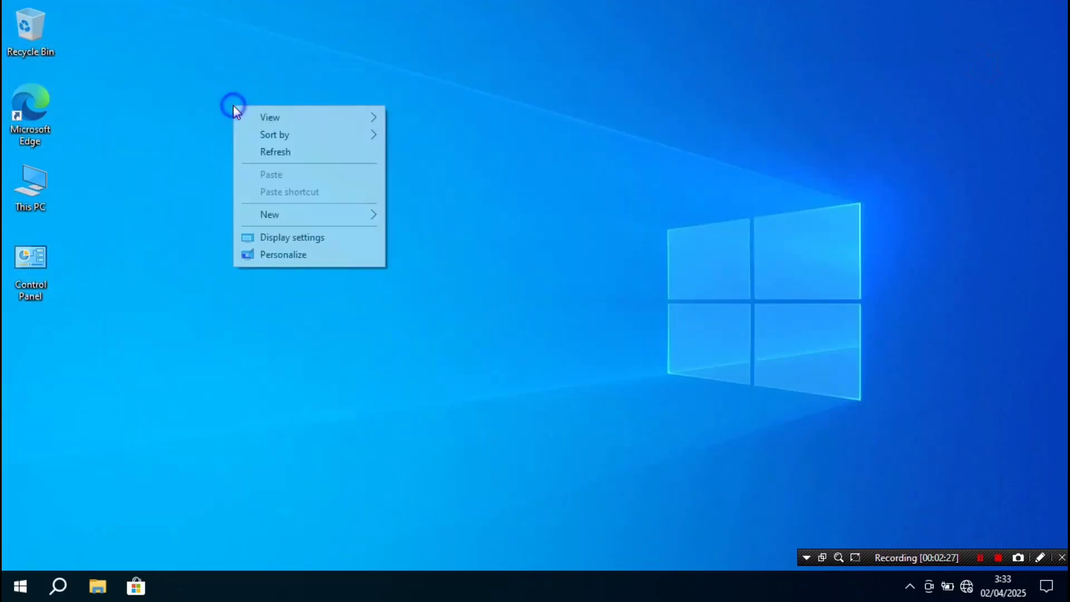
pyautogui.moveTo(373, 119)
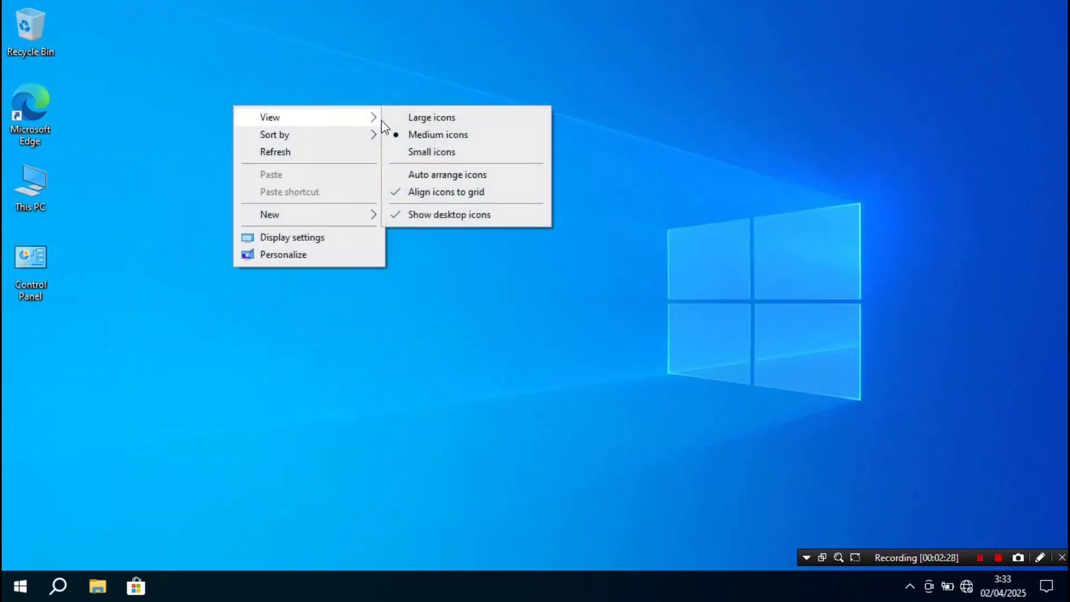
pyautogui.click(448, 155)
pyautogui.rightClick(321, 147)
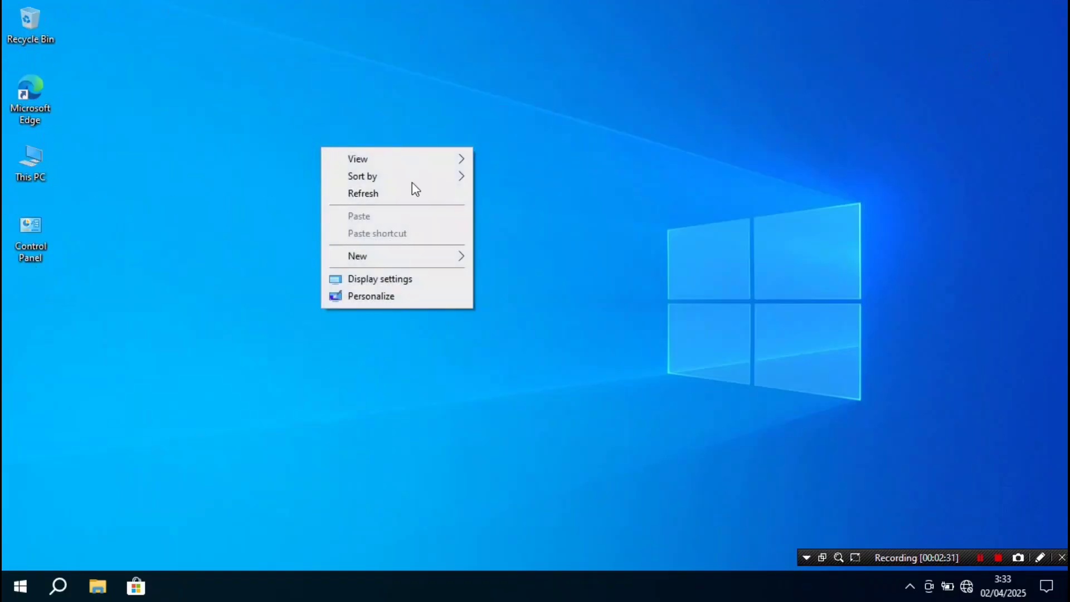
pyautogui.moveTo(423, 180)
pyautogui.click(525, 213)
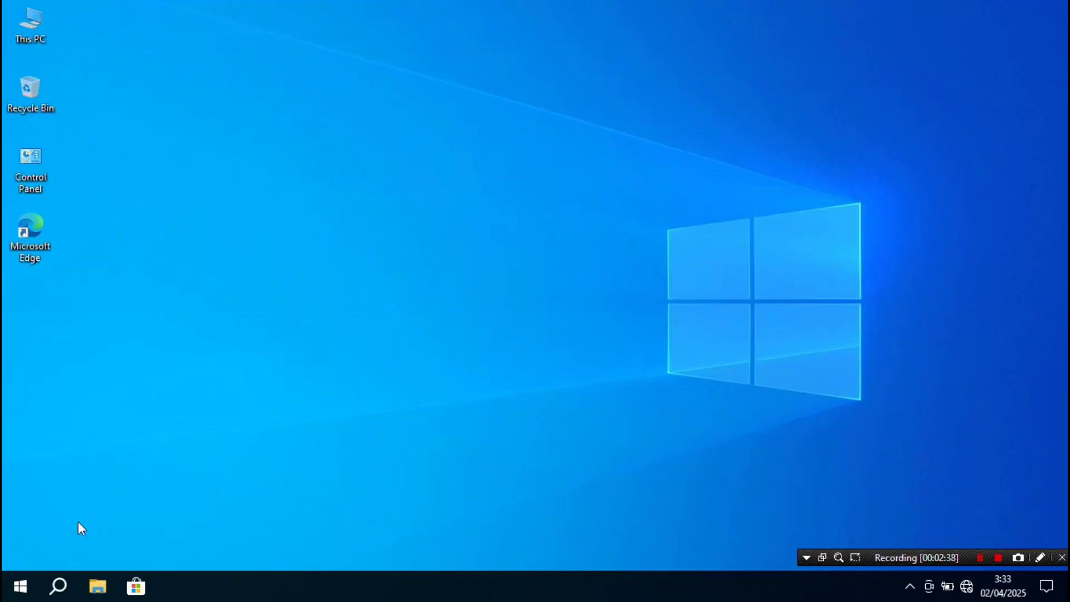
# Set the time zone to (UTC+07:00) Bangkok, Hanoi, Jakarta with automatic time off, and turn setting the time automatically back on
pyautogui.click(31, 584)
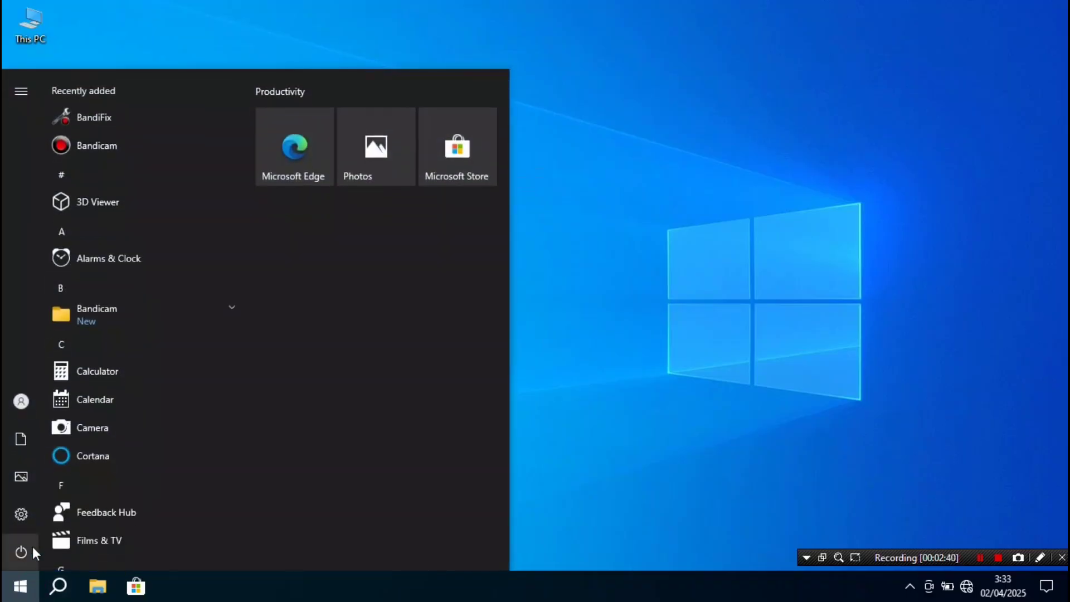
pyautogui.moveTo(25, 532)
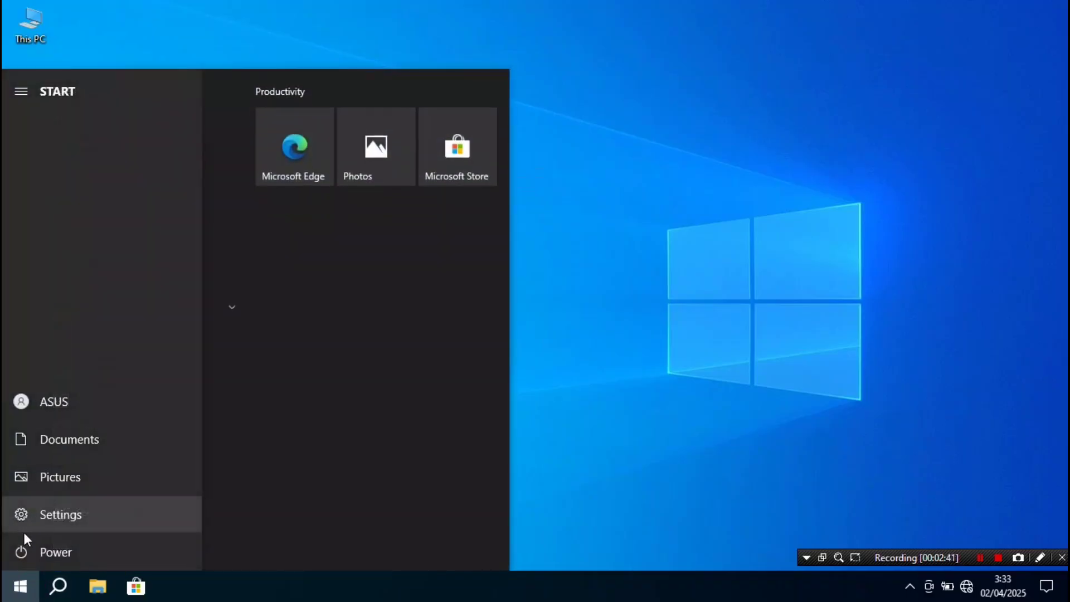
pyautogui.click(75, 520)
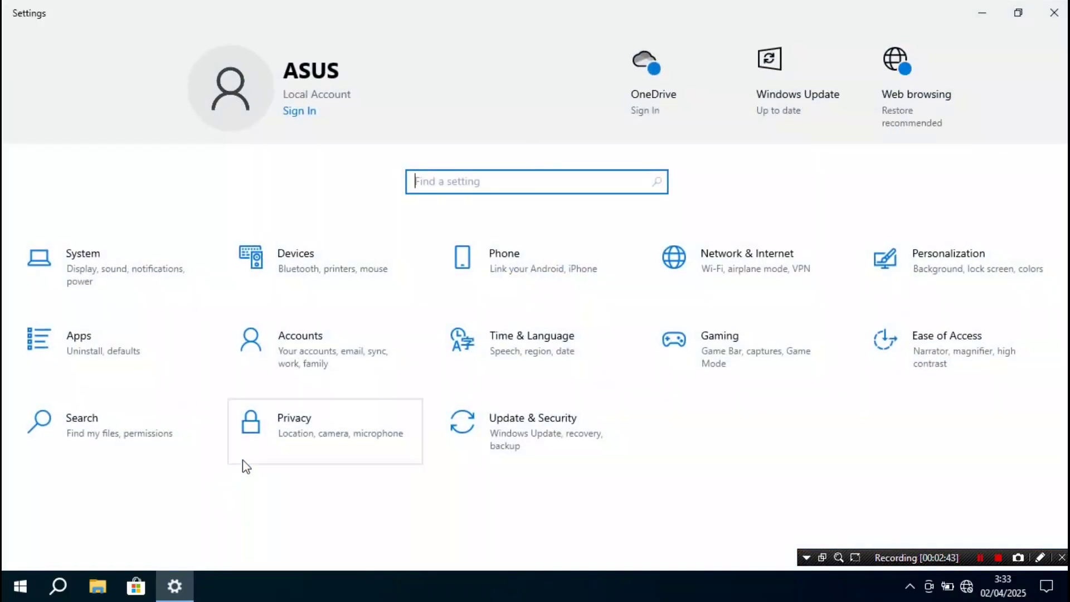
pyautogui.click(564, 361)
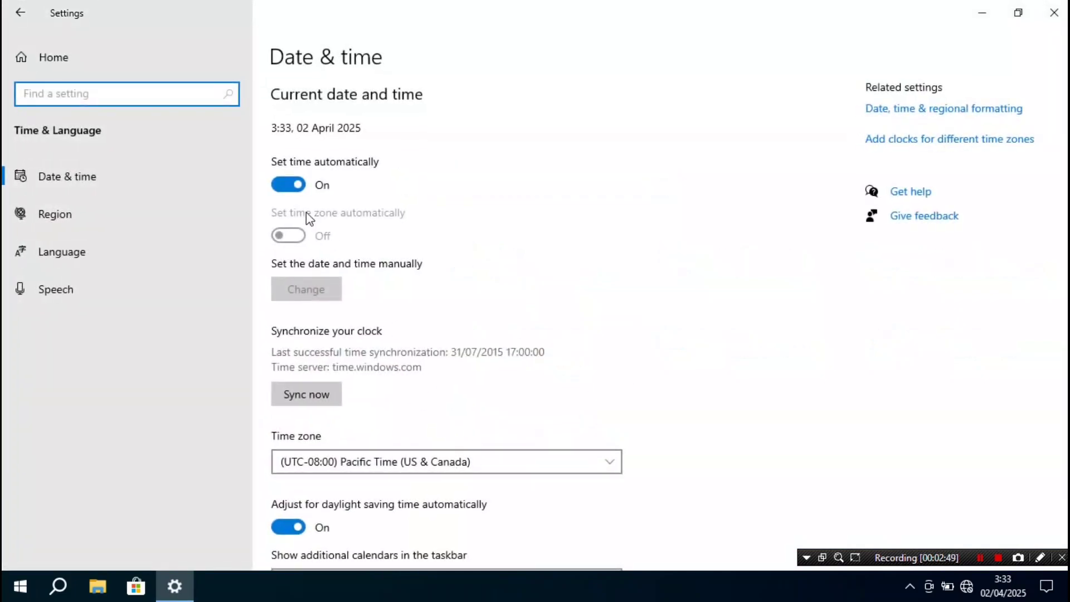
pyautogui.click(293, 185)
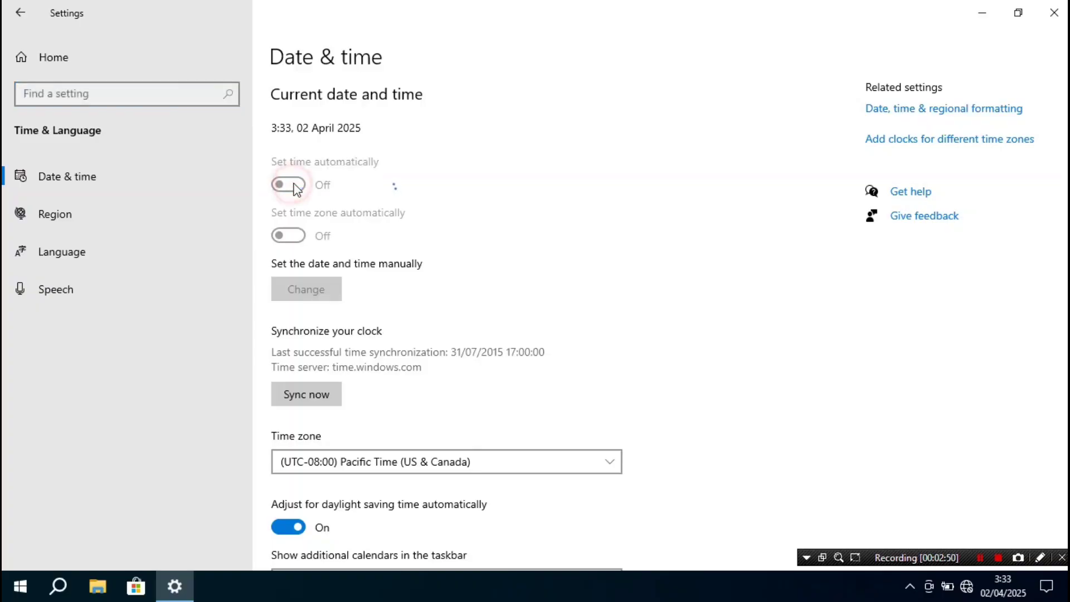
pyautogui.click(482, 462)
pyautogui.moveTo(620, 219); pyautogui.dragTo(644, 442)
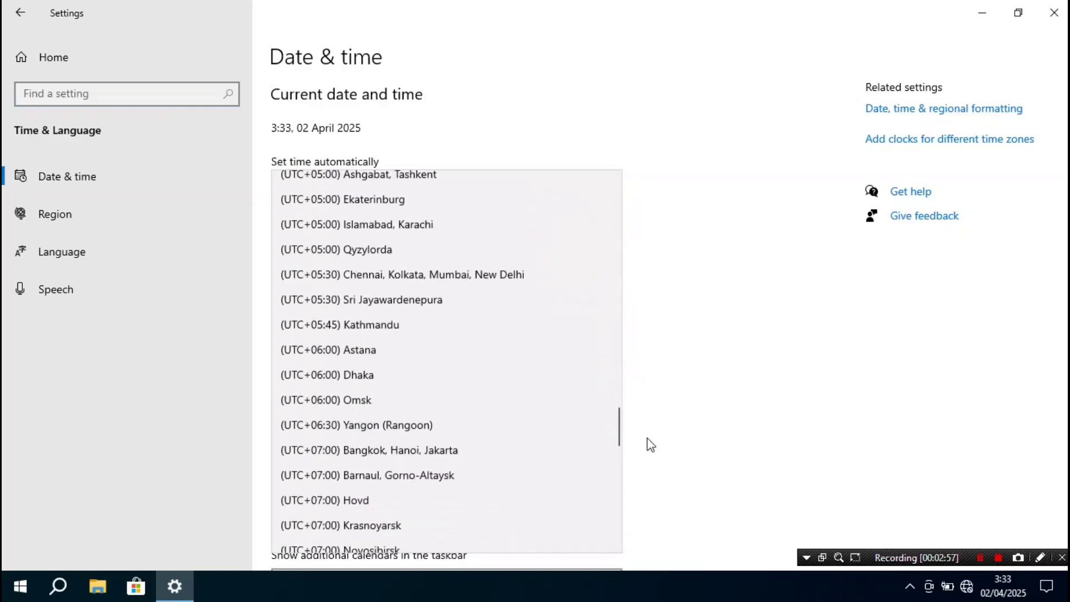
pyautogui.click(490, 456)
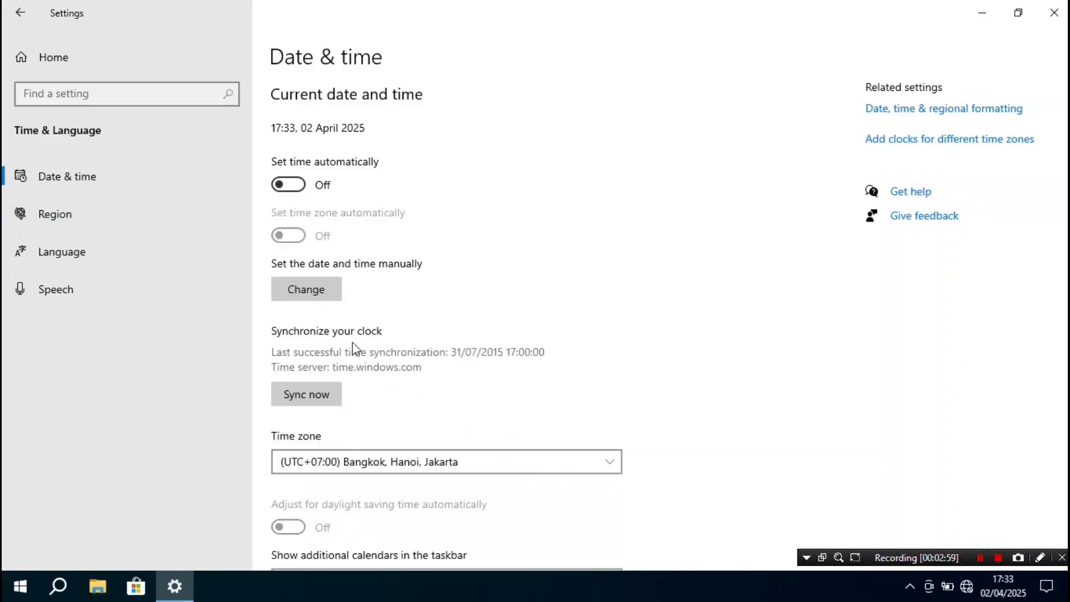
pyautogui.click(296, 184)
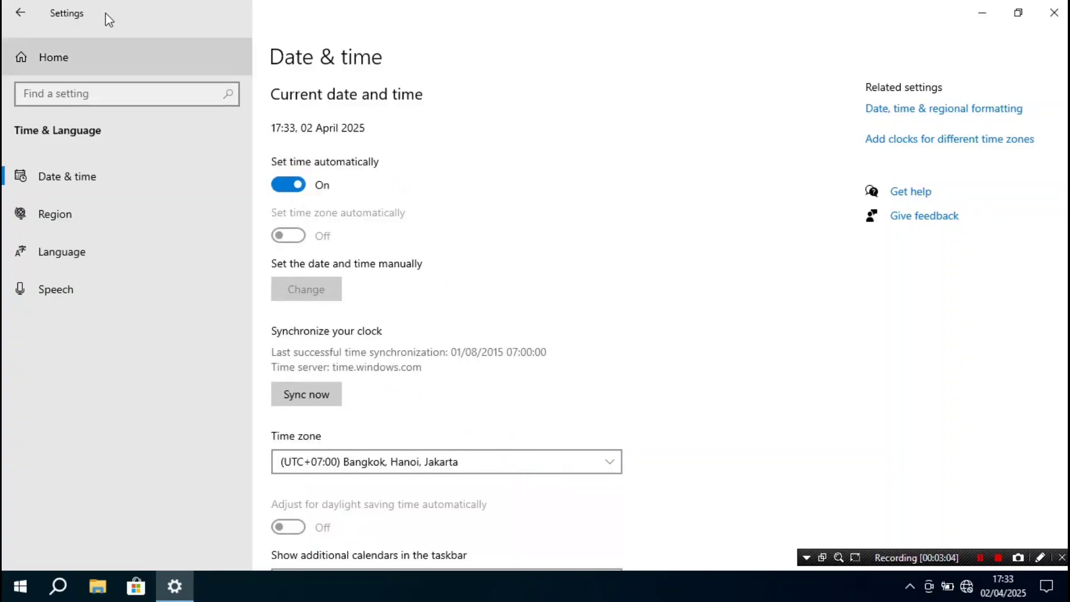
# Set the desktop background's fit to Stretch in the personalization settings
pyautogui.click(21, 13)
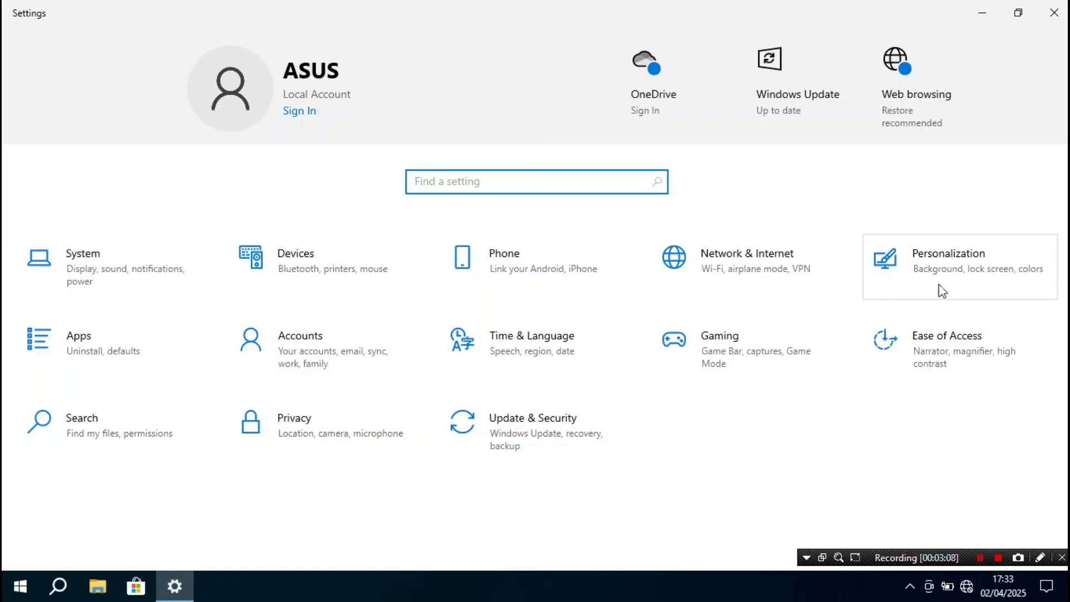
pyautogui.click(947, 272)
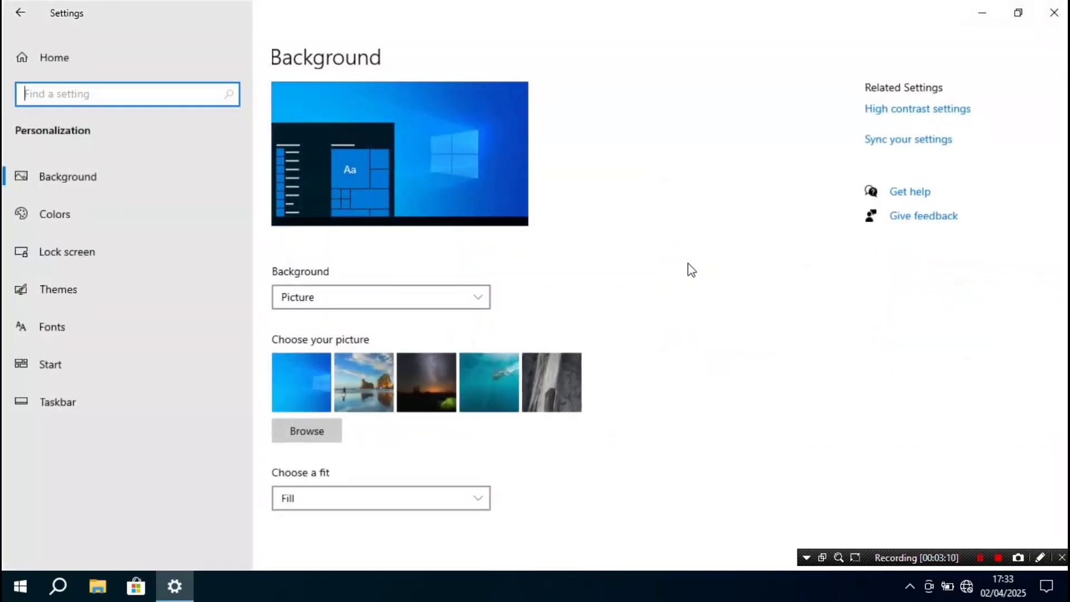
pyautogui.click(322, 498)
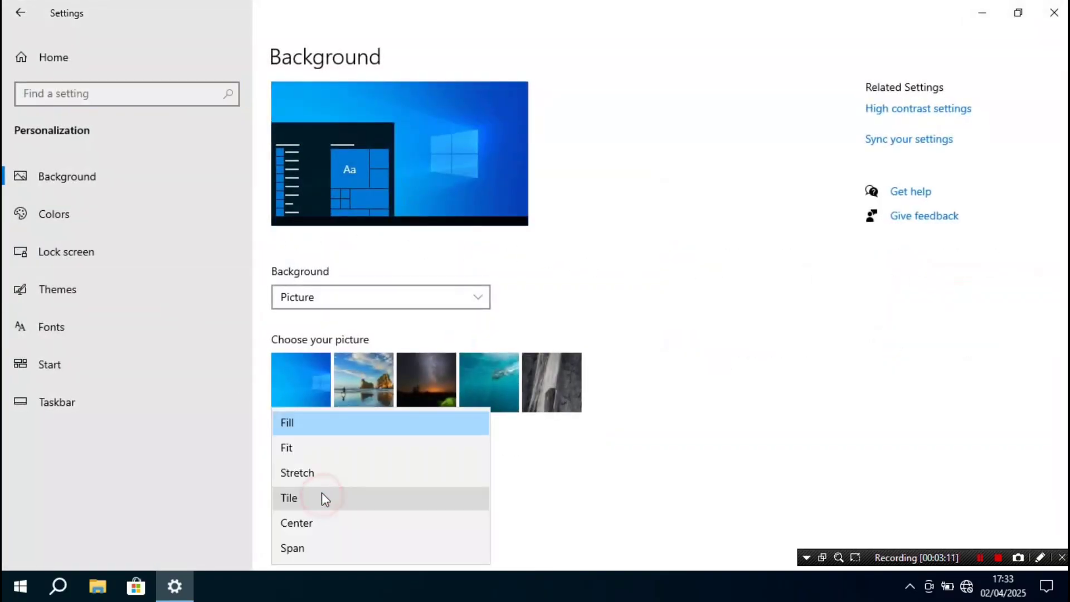
pyautogui.click(326, 478)
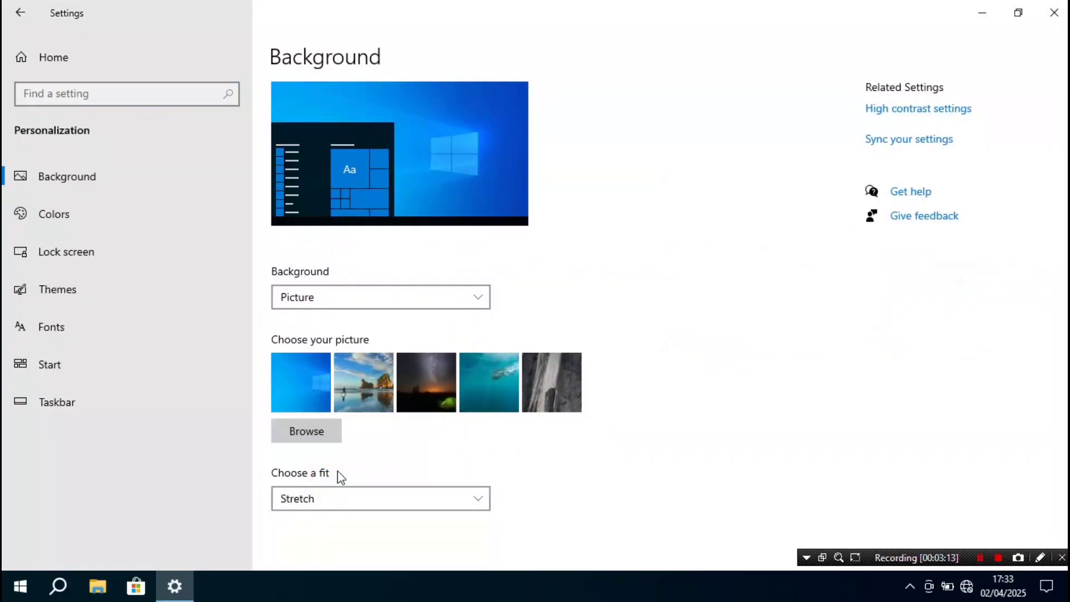
# Try the underwater swimmer picture as the desktop background and restore the blue Windows picture
pyautogui.click(494, 379)
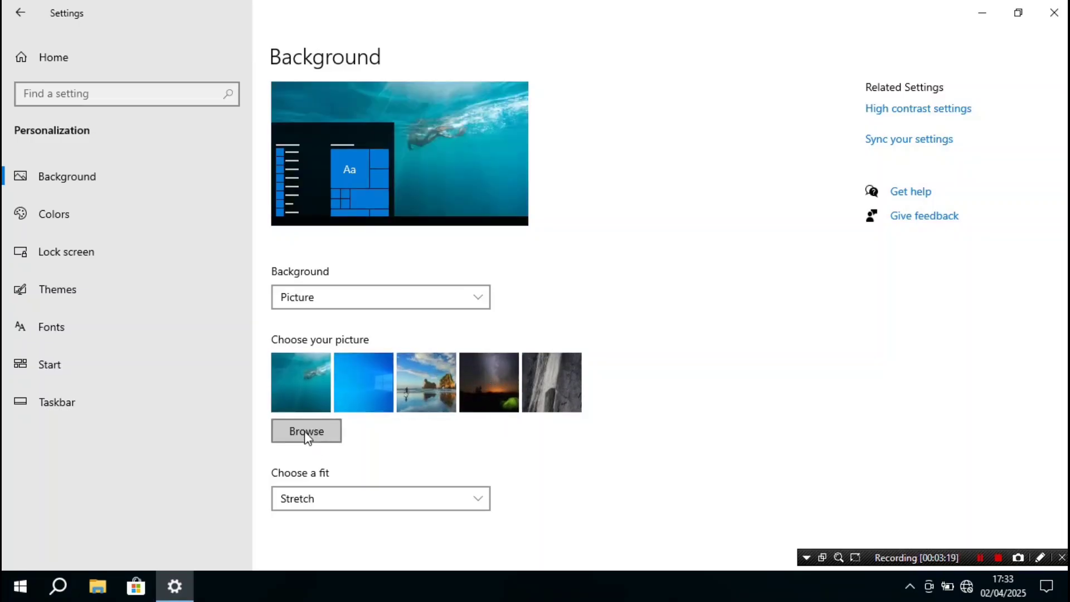
pyautogui.click(982, 12)
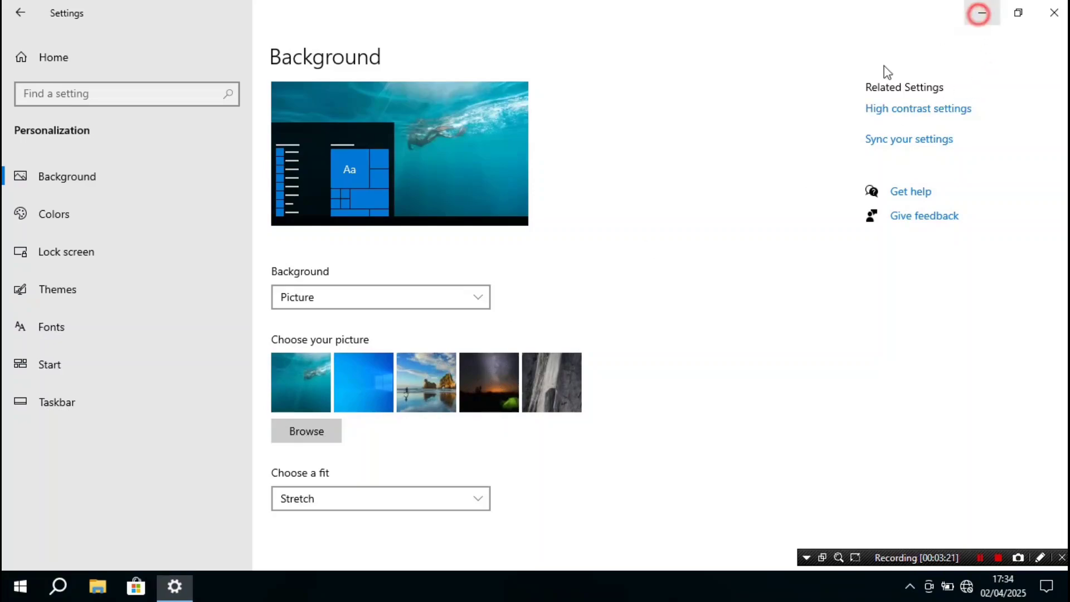
pyautogui.click(181, 585)
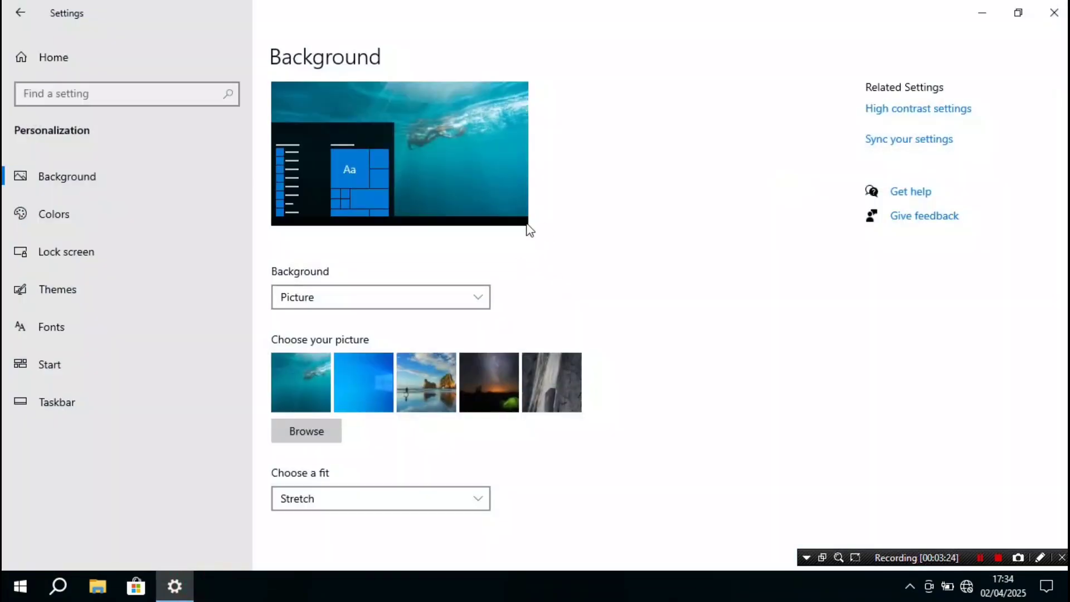
pyautogui.click(371, 378)
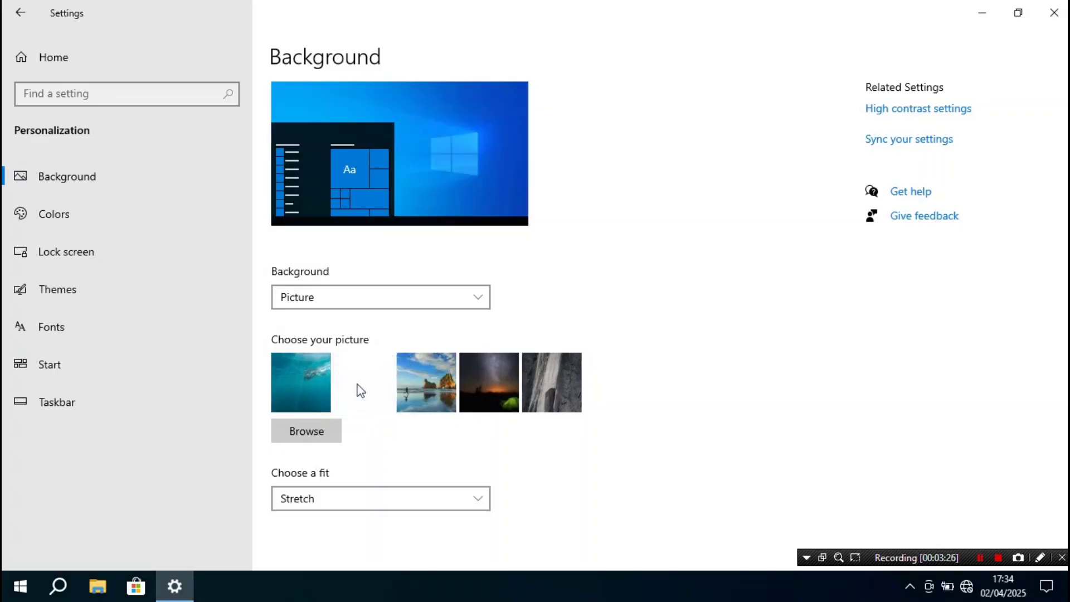
# Turn off transparency effects in the personalization color settings
pyautogui.click(99, 222)
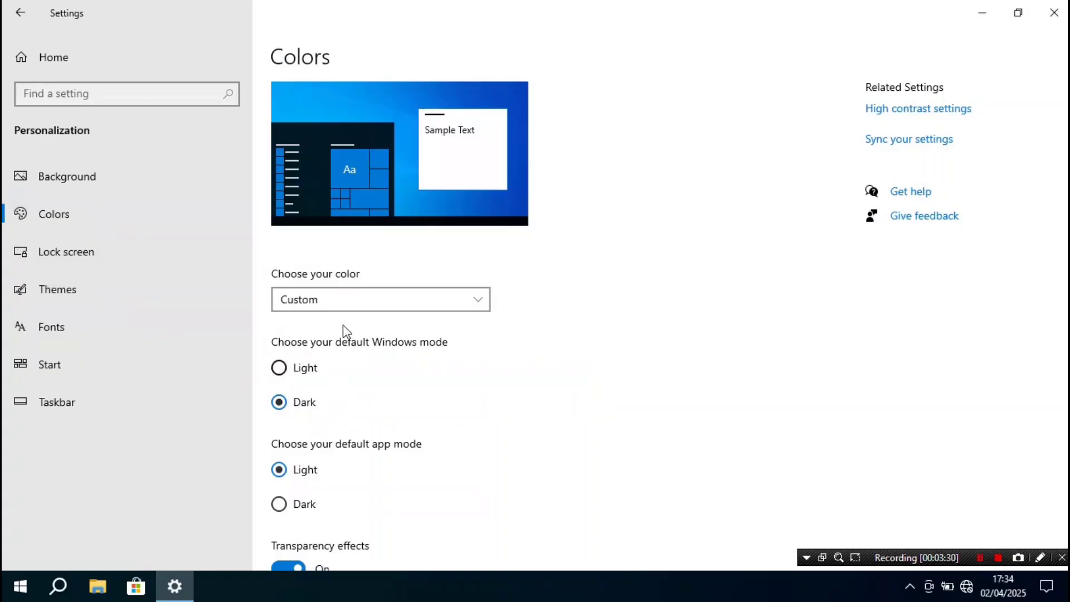
pyautogui.scroll(-5, 329, 353)
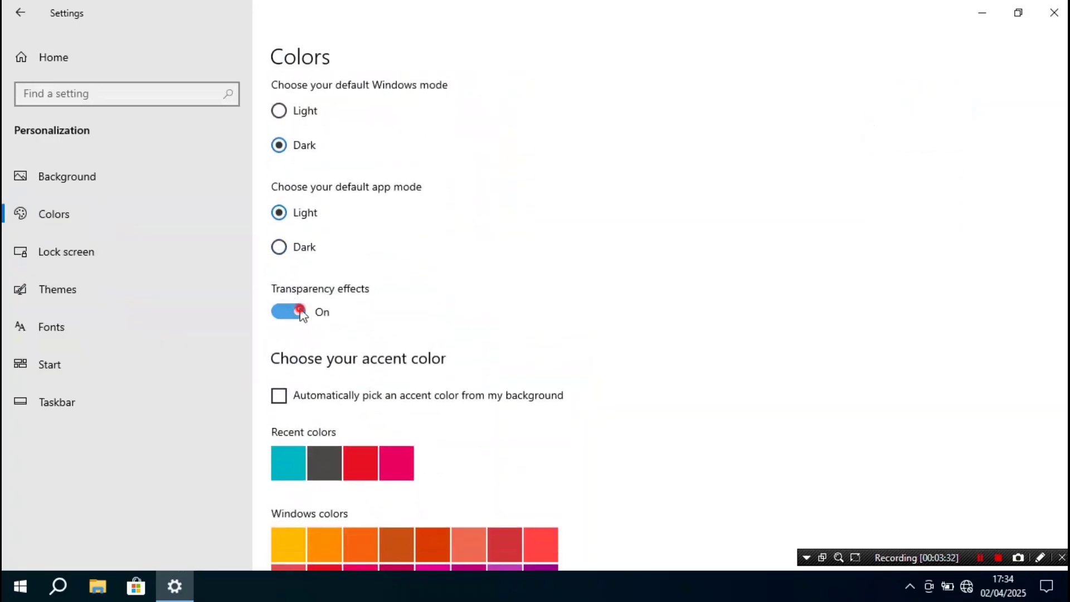
pyautogui.click(301, 313)
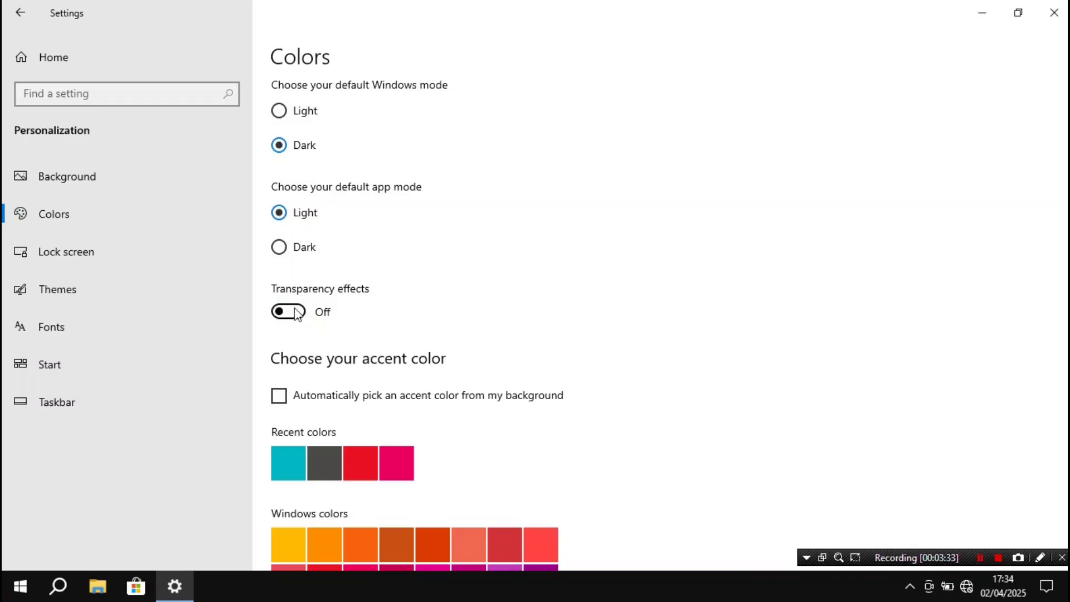
# Turn off the privacy permission that lets apps run in the background
pyautogui.click(20, 12)
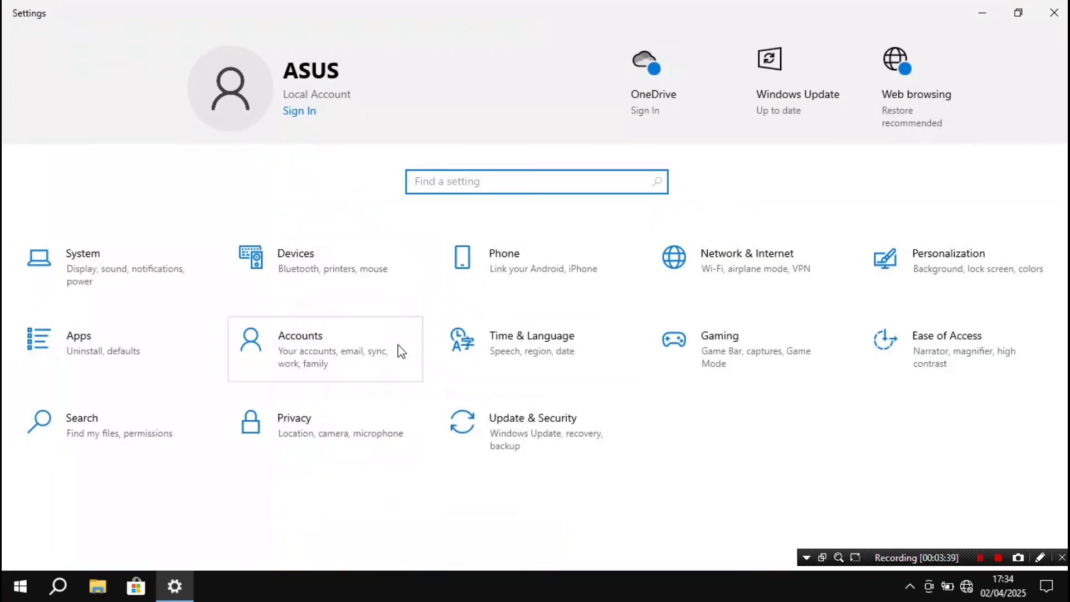
pyautogui.click(359, 446)
pyautogui.scroll(-6, 145, 399)
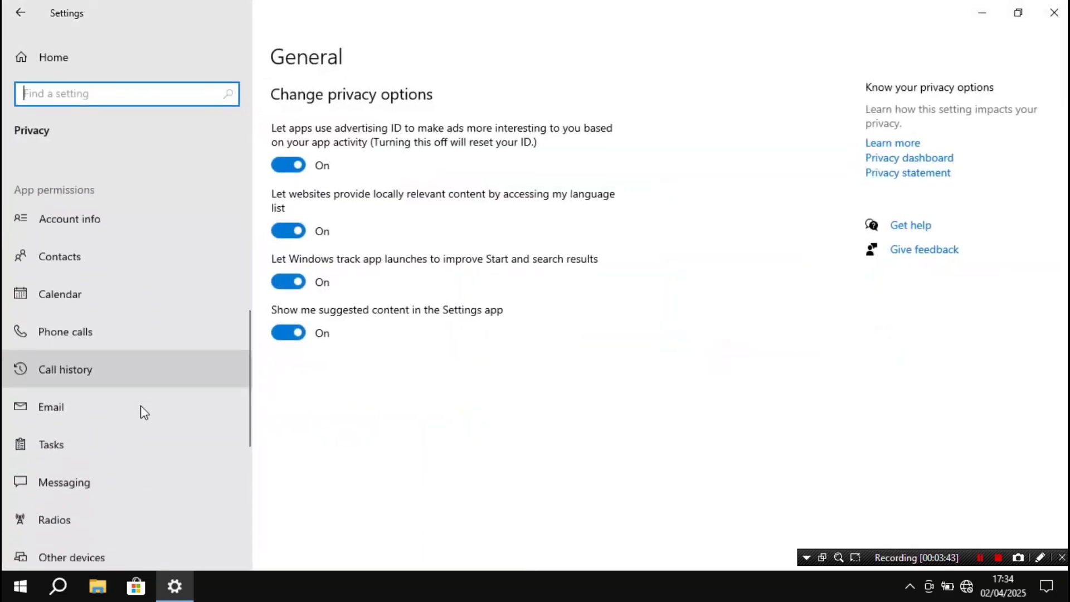
pyautogui.scroll(-3, 140, 411)
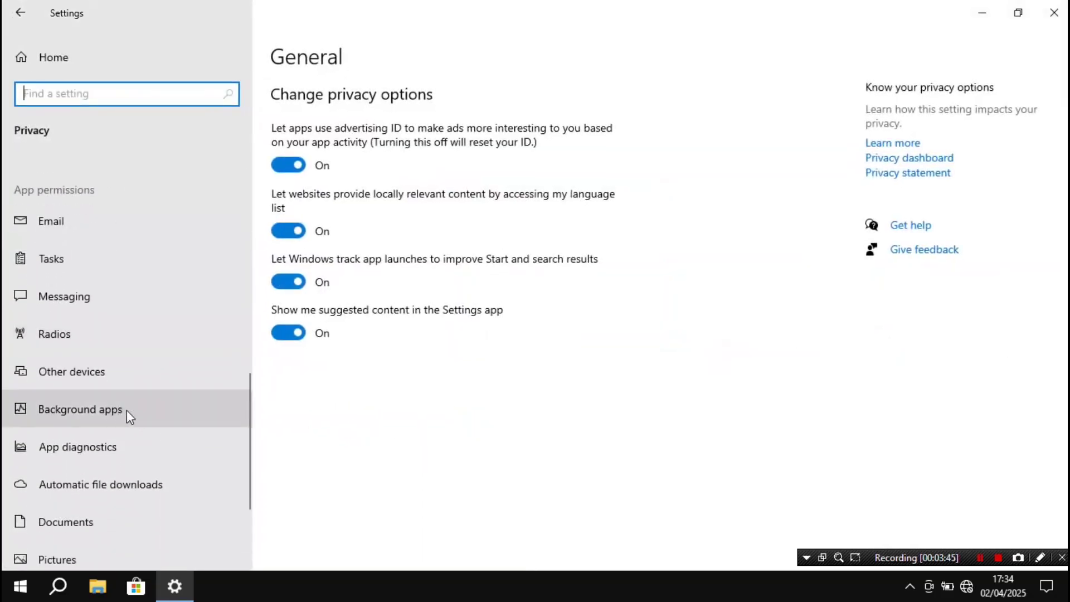
pyautogui.click(126, 409)
pyautogui.scroll(-10, 391, 389)
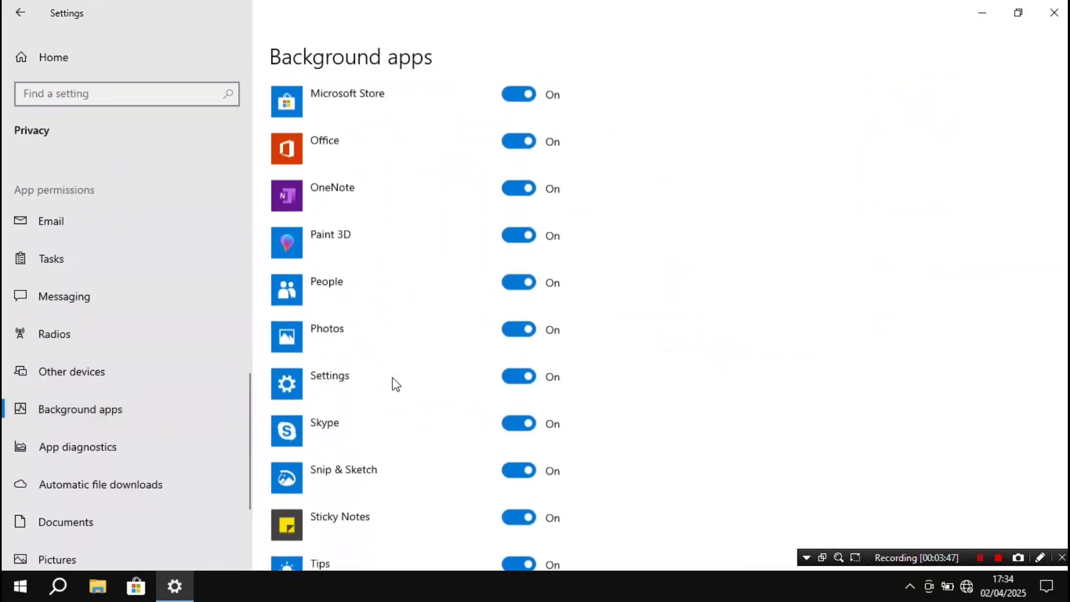
pyautogui.scroll(15, 394, 377)
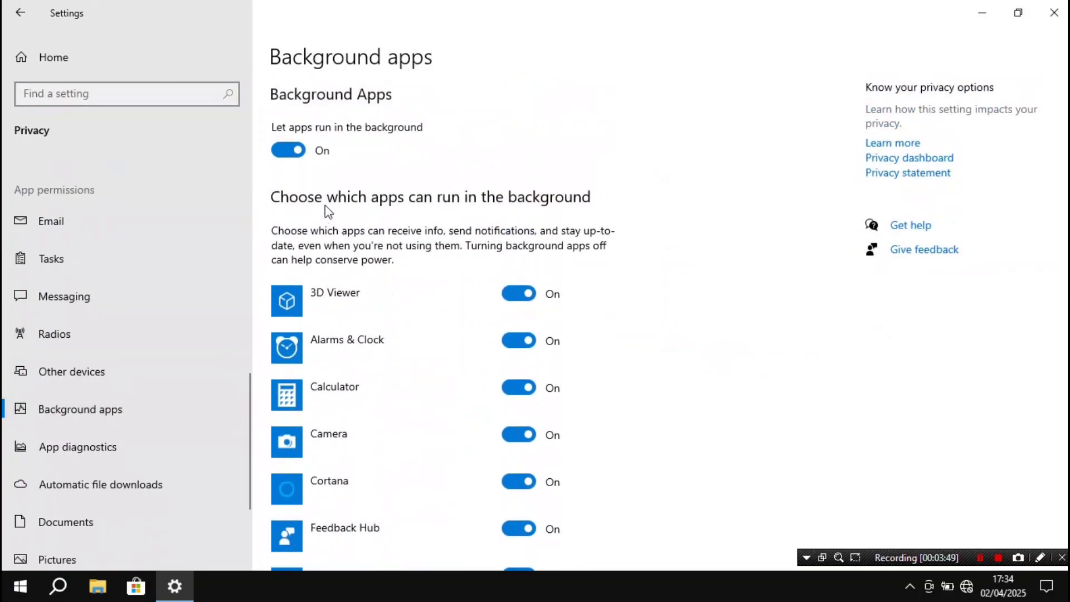
pyautogui.click(298, 151)
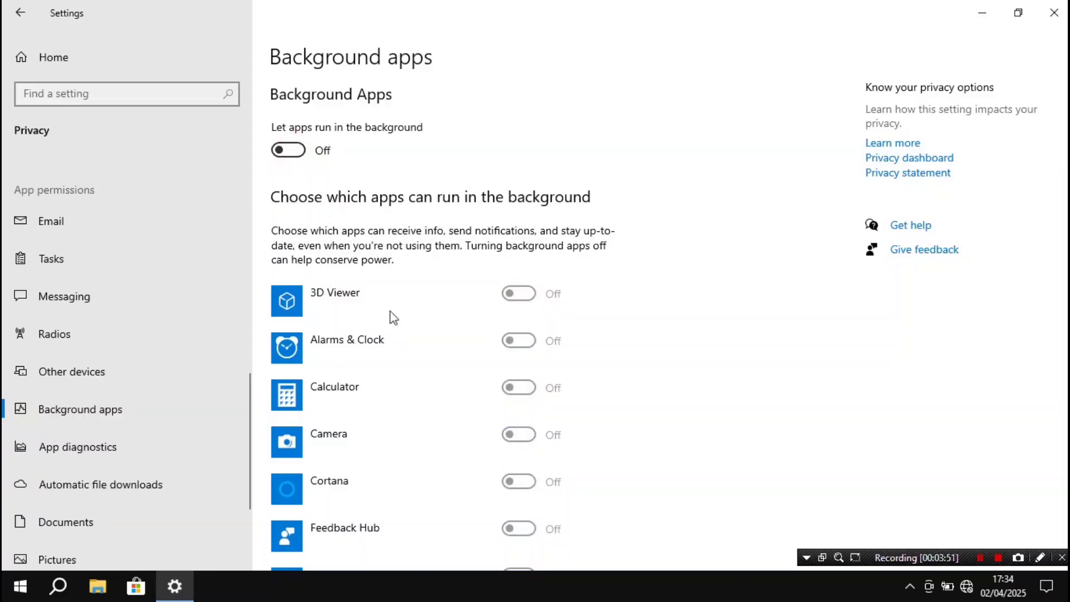
# Close the Settings window and refresh the desktop
pyautogui.click(20, 12)
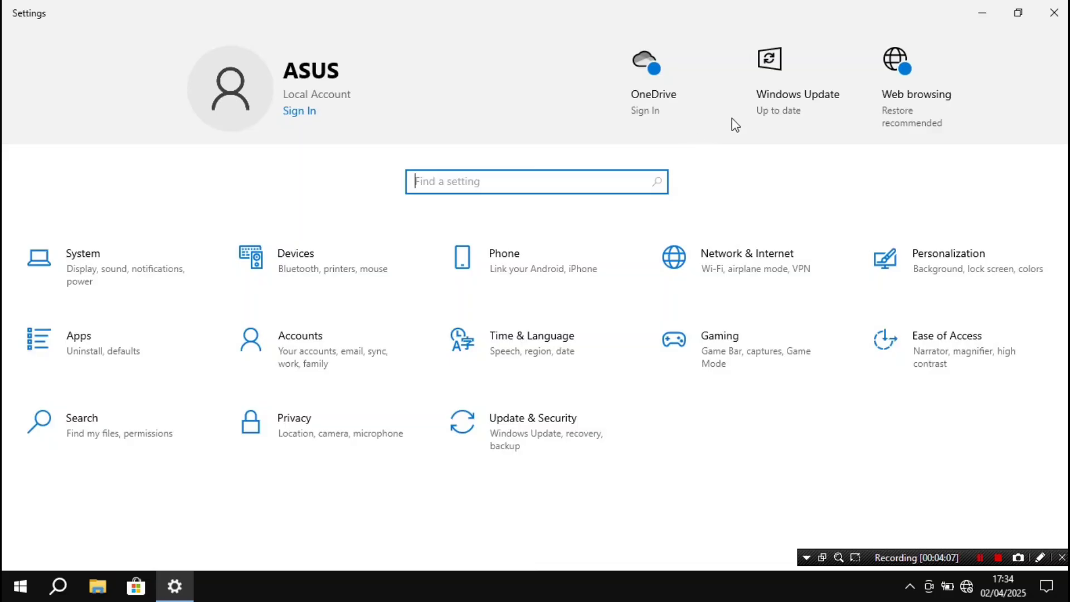
pyautogui.click(1054, 12)
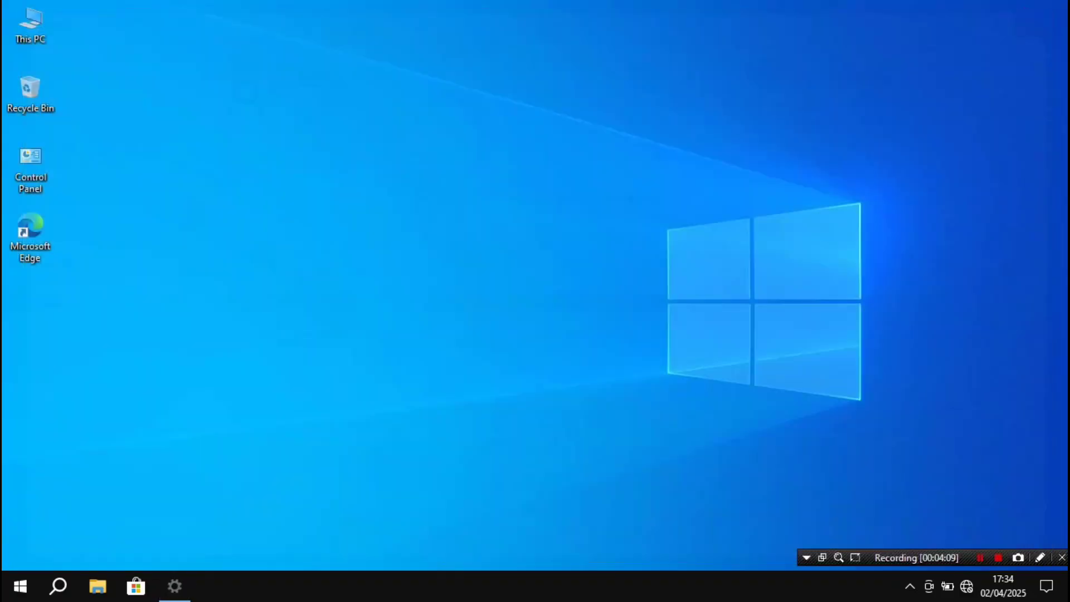
pyautogui.rightClick(306, 307)
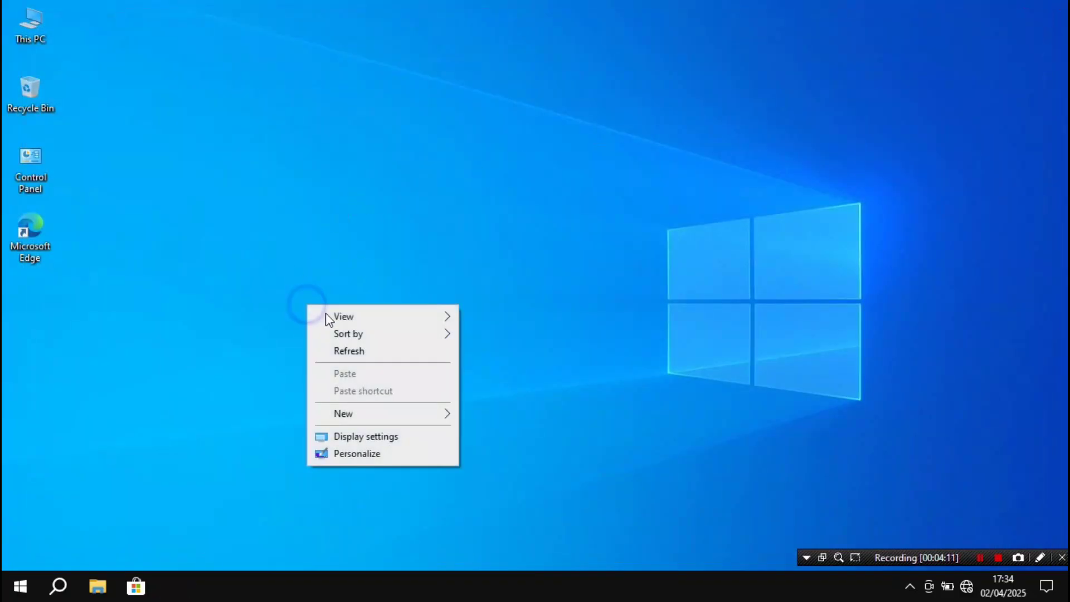
pyautogui.click(342, 349)
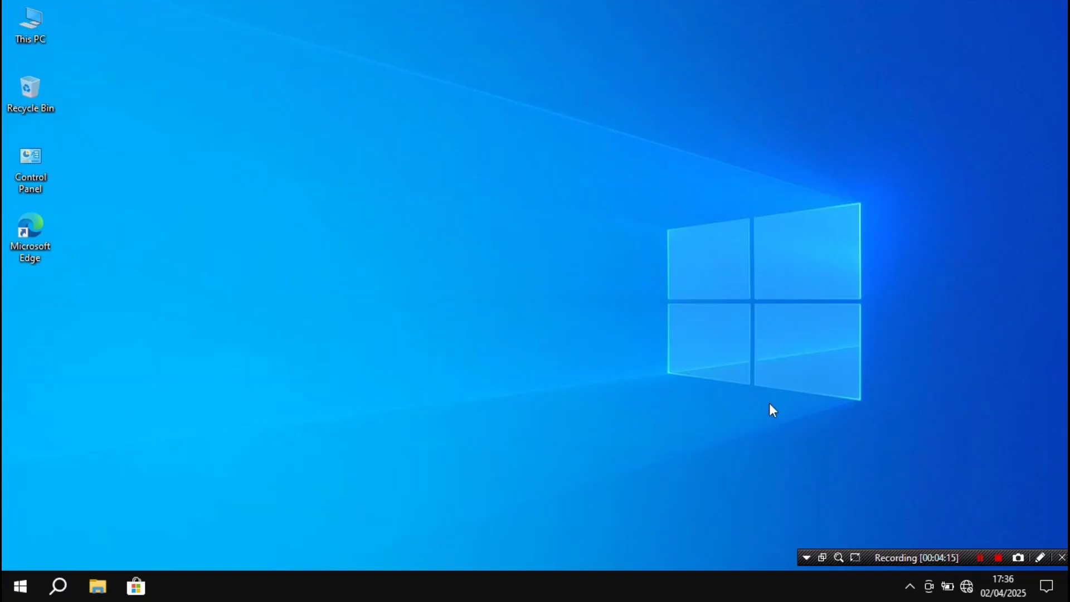
# Rename the PC to ASUS, postpone the restart, and close the system's About page
pyautogui.rightClick(42, 23)
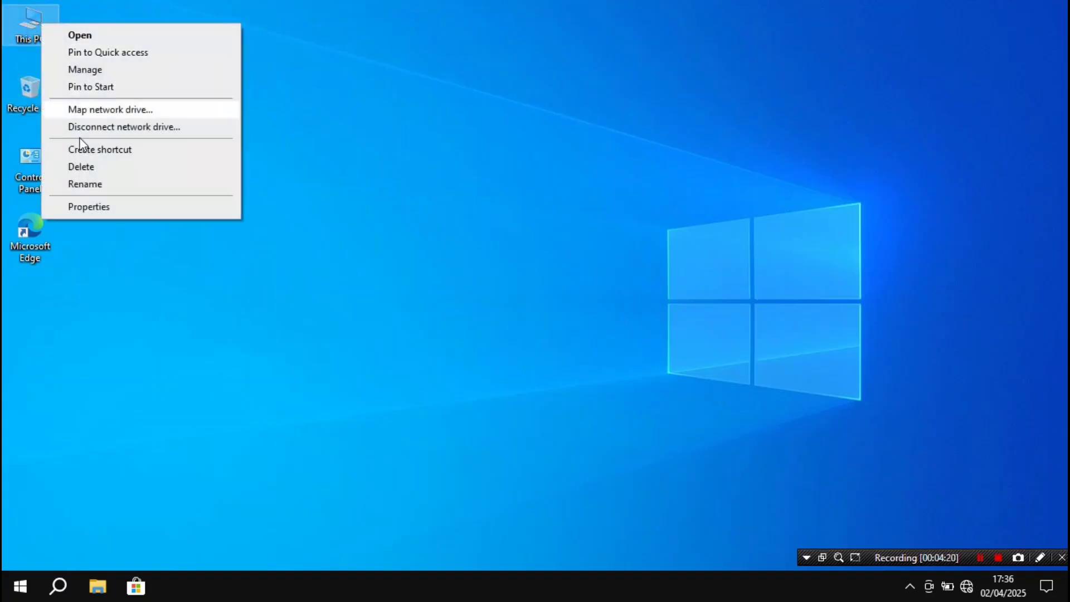
pyautogui.click(88, 206)
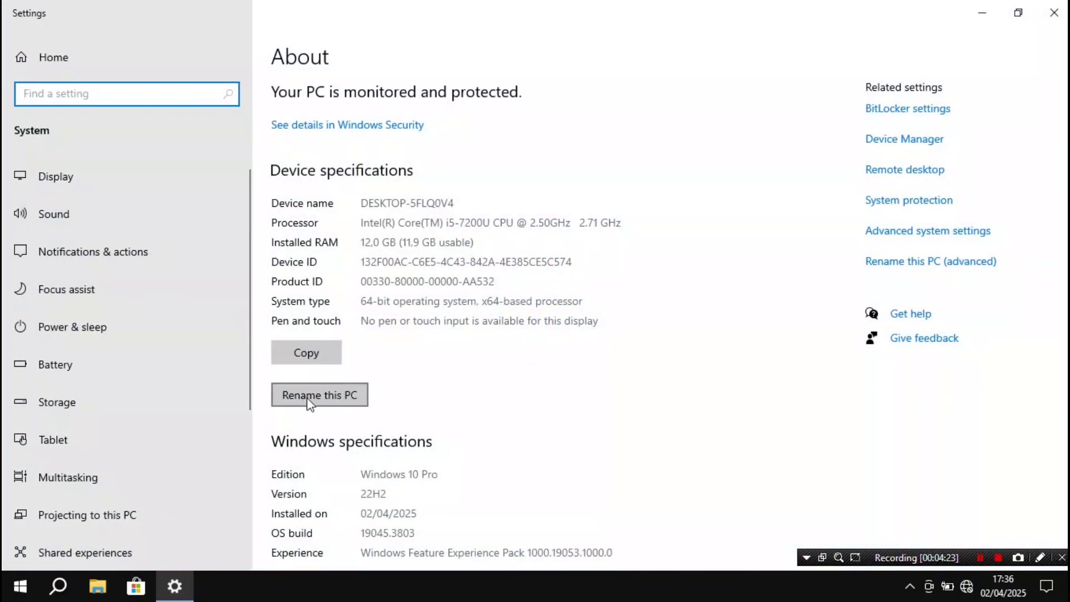
pyautogui.click(308, 399)
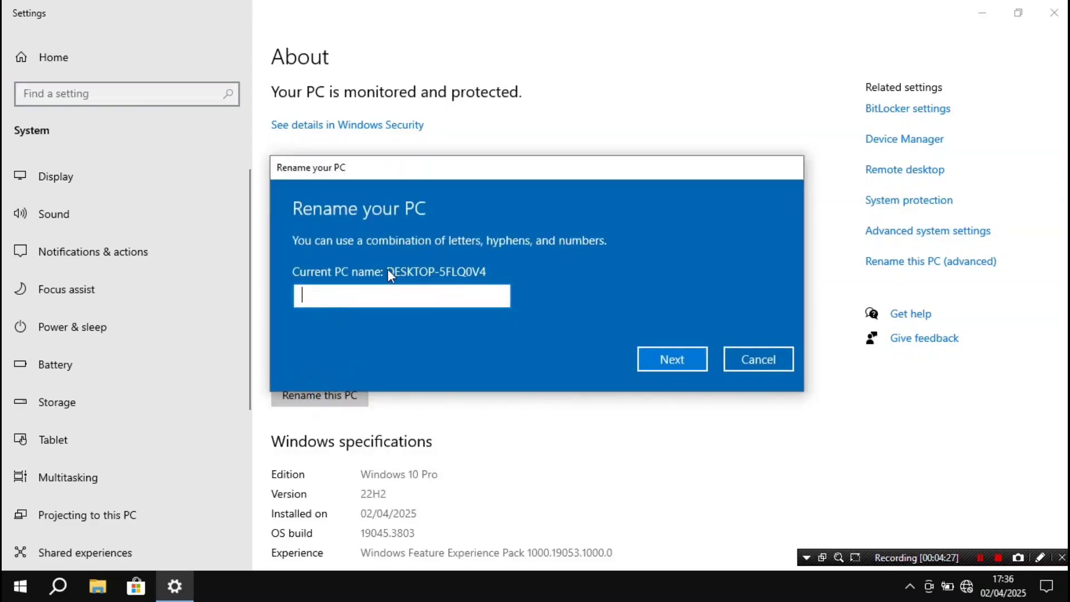
pyautogui.click(376, 291)
pyautogui.click(342, 289)
pyautogui.write('ASUS')
pyautogui.click(684, 362)
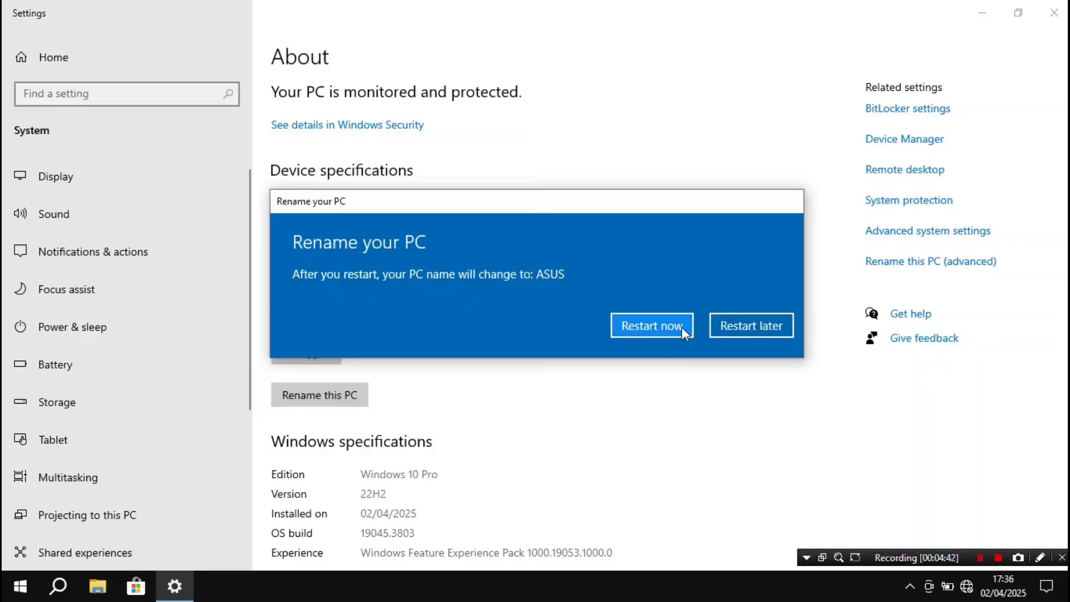
pyautogui.click(713, 328)
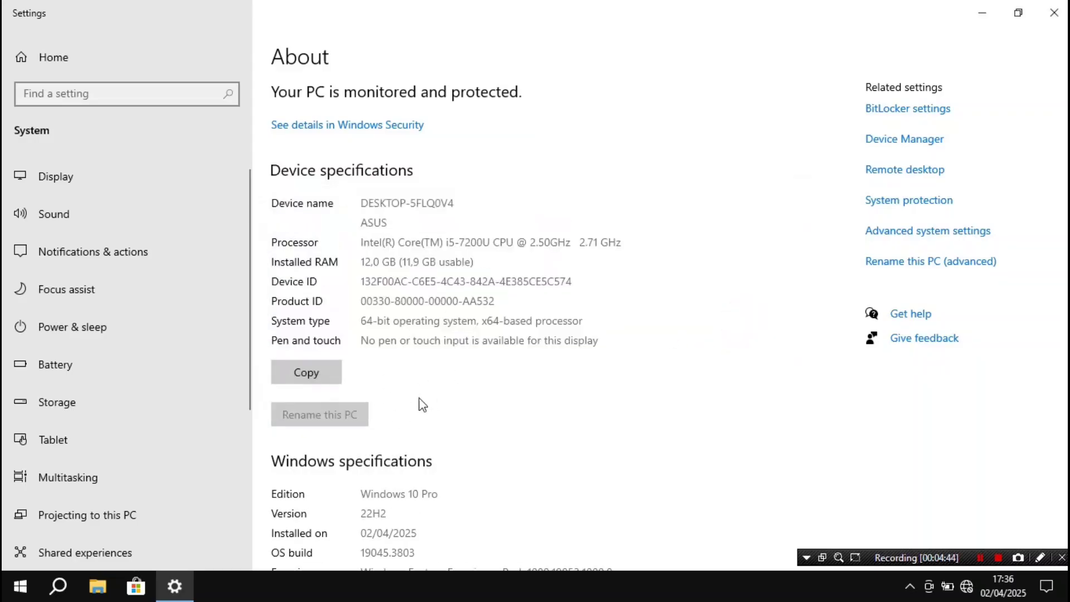
pyautogui.scroll(-1, 423, 407)
pyautogui.scroll(1, 424, 406)
pyautogui.scroll(-4, 425, 389)
pyautogui.scroll(4, 521, 375)
pyautogui.click(1054, 12)
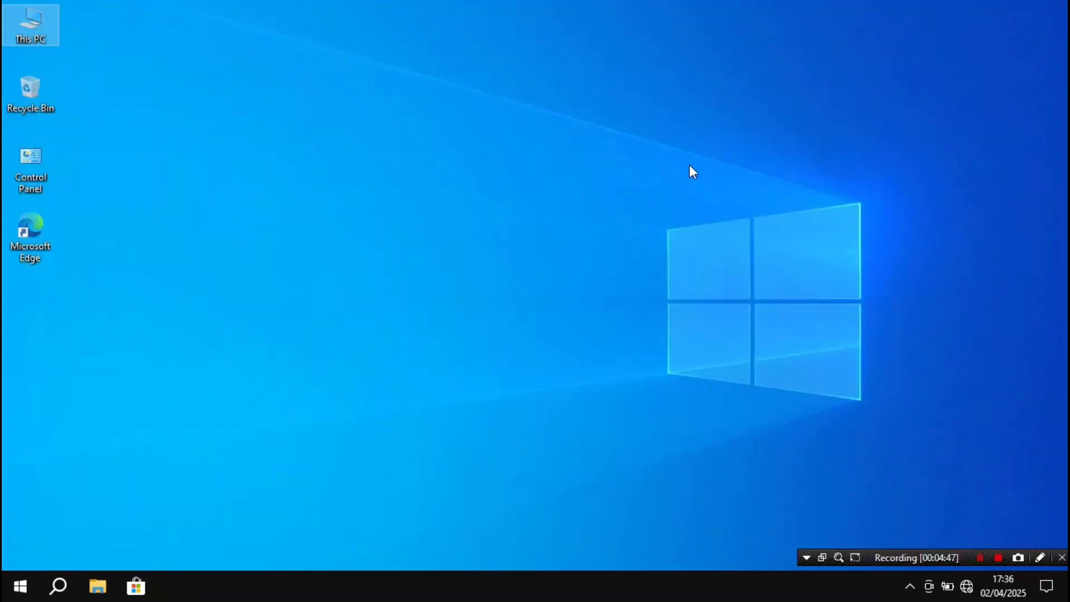
pyautogui.press('Down')
pyautogui.press('Down')
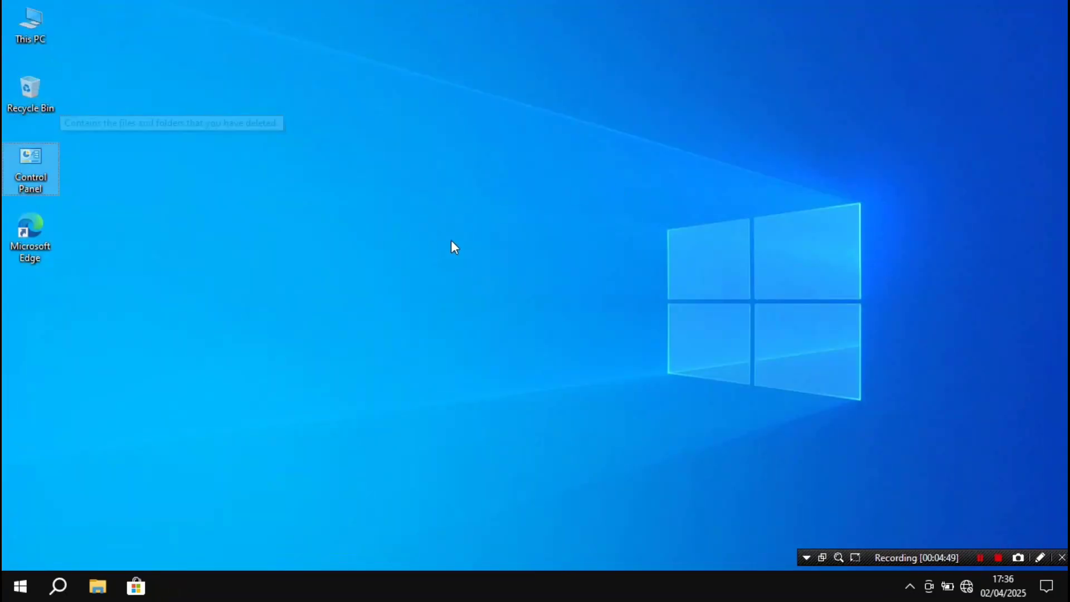
# Disable Microsoft OneDrive as a startup program in Task Manager, then close Task Manager
pyautogui.rightClick(623, 594)
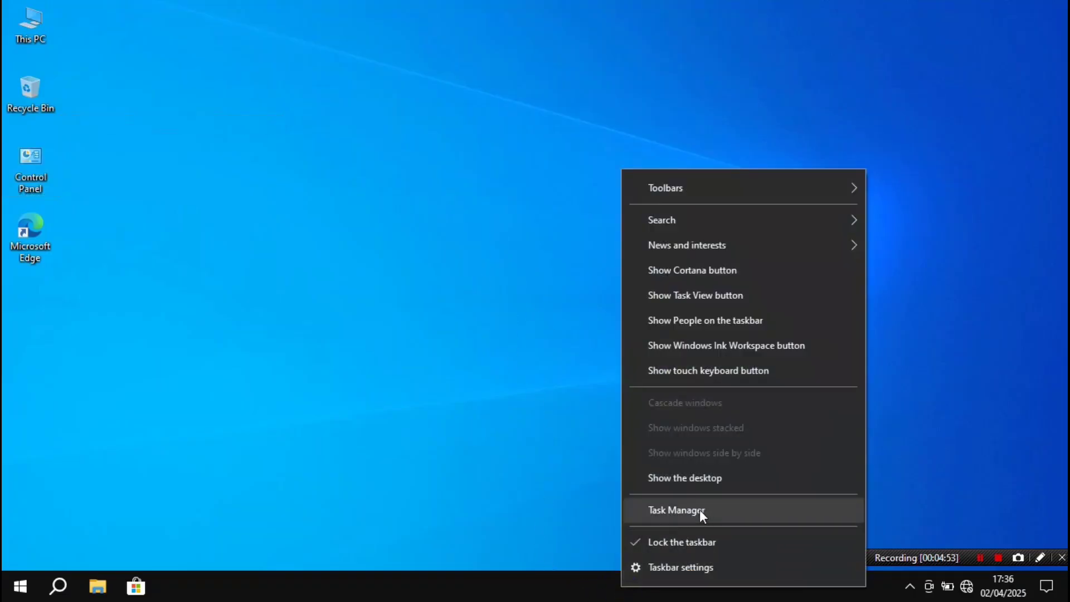
pyautogui.click(701, 509)
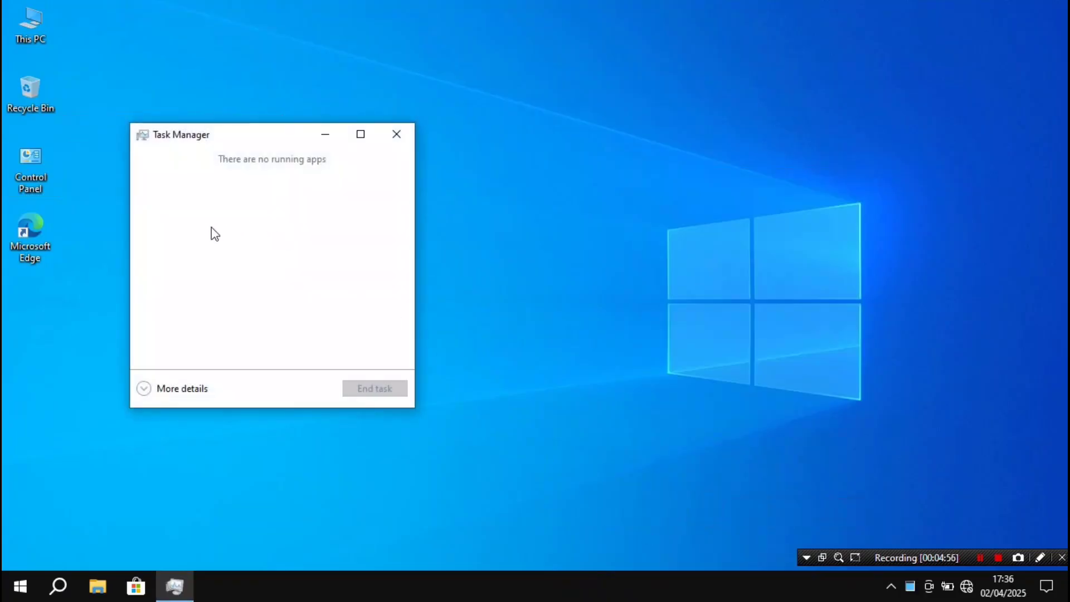
pyautogui.click(144, 388)
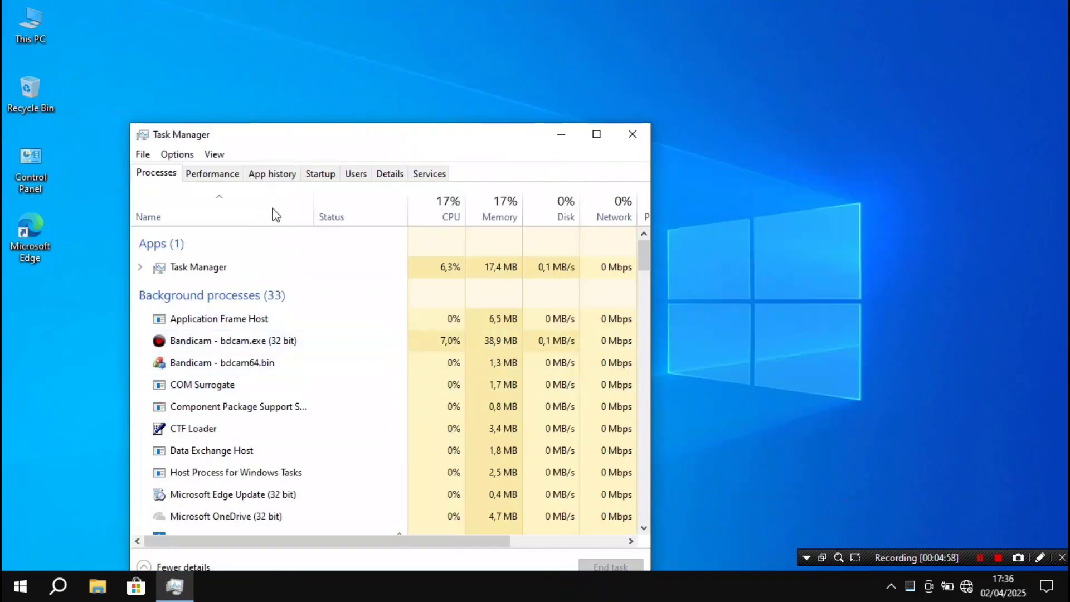
pyautogui.click(323, 174)
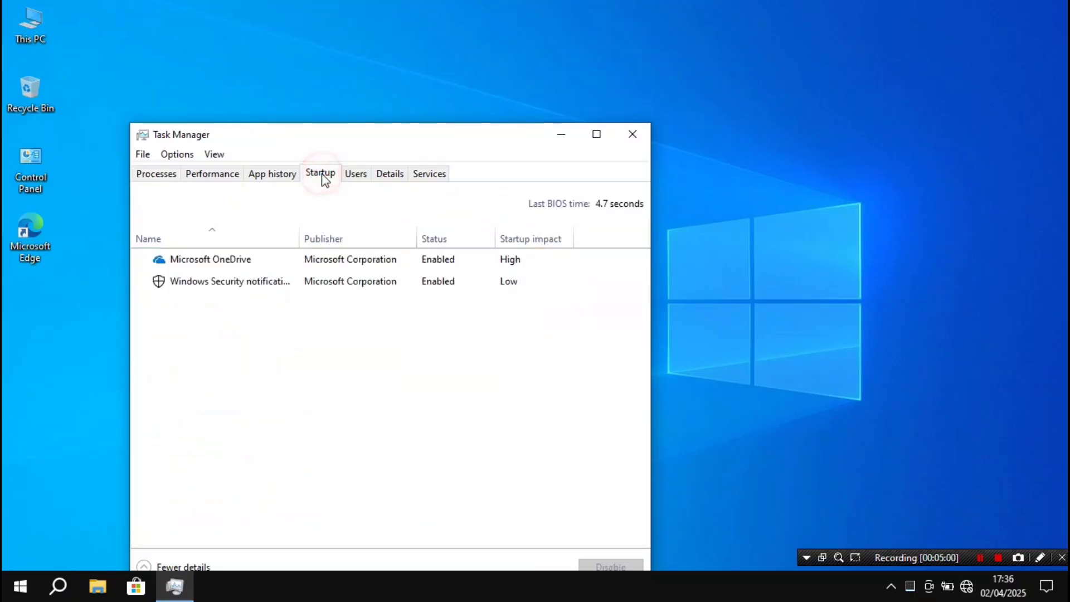
pyautogui.click(363, 267)
pyautogui.rightClick(363, 267)
pyautogui.click(383, 274)
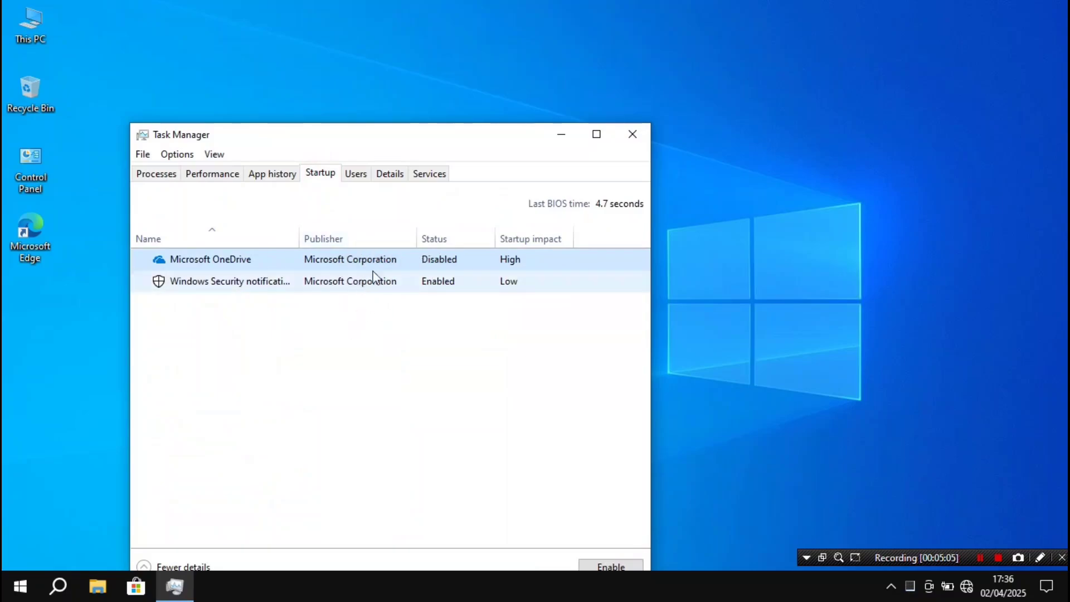
pyautogui.click(631, 142)
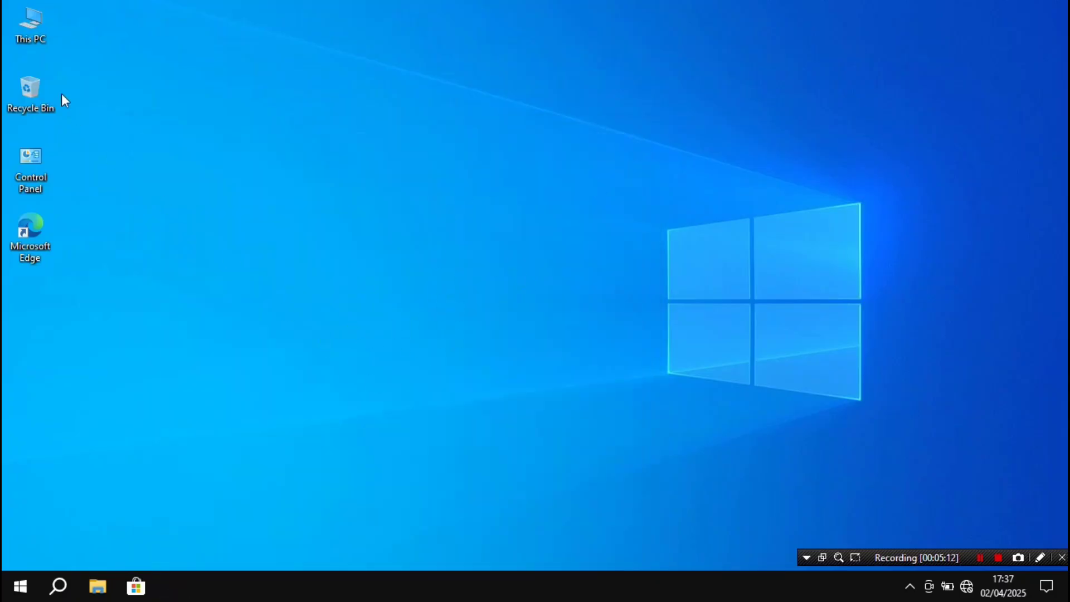
# Turn on system protection for Local Disk (C:) with a maximum disk usage of 5% and close System Properties
pyautogui.rightClick(31, 32)
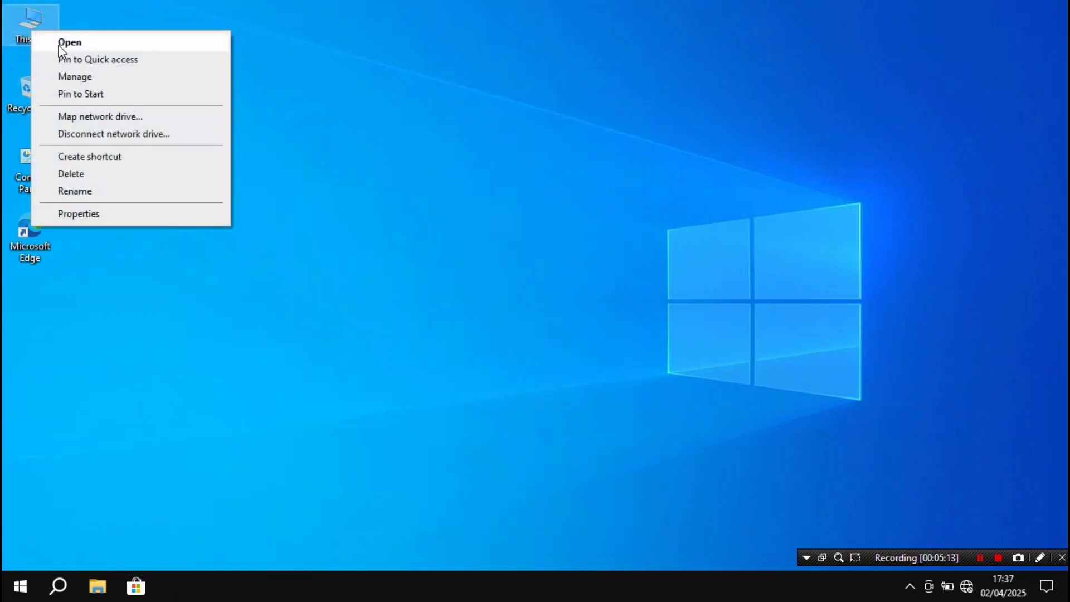
pyautogui.click(125, 13)
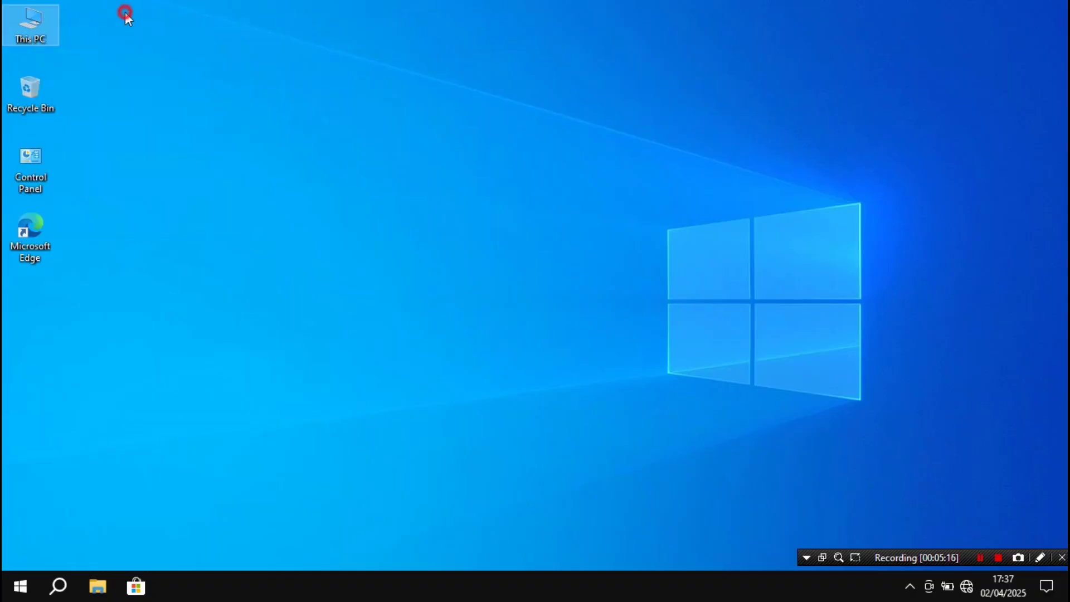
pyautogui.rightClick(33, 19)
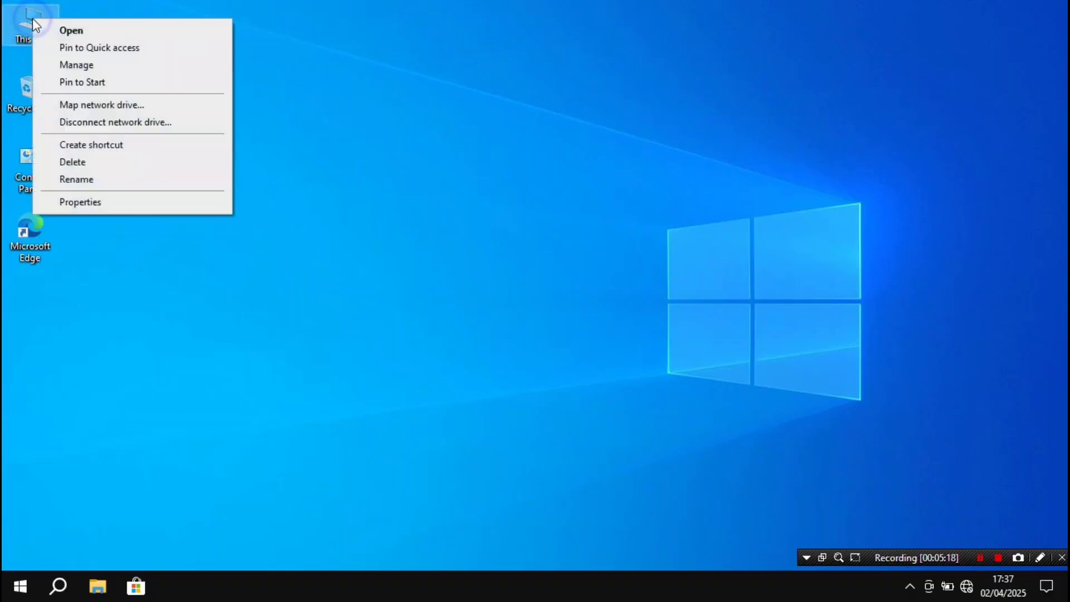
pyautogui.click(97, 201)
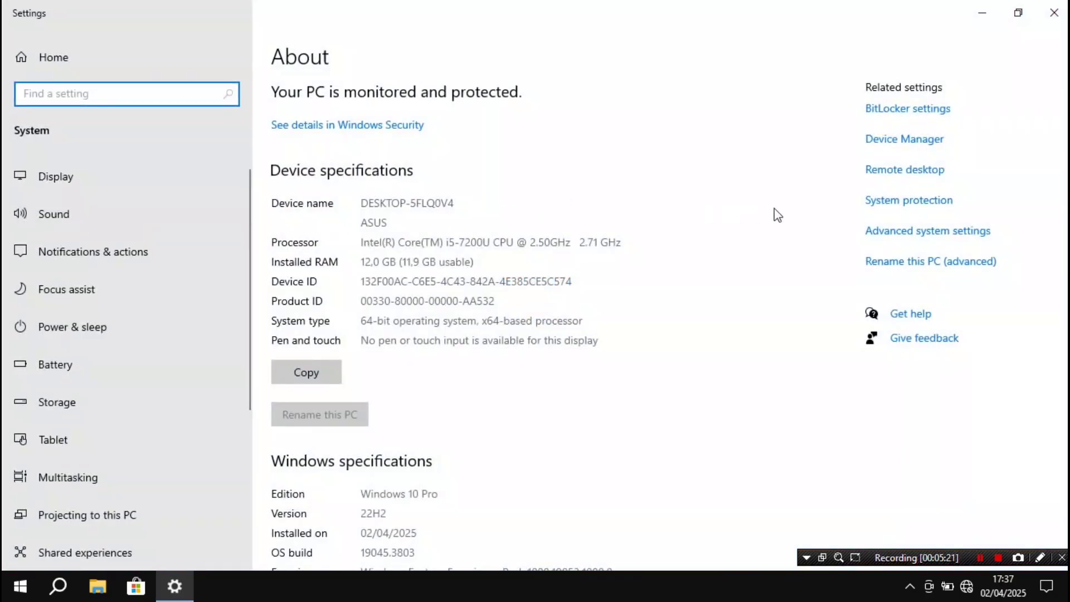
pyautogui.click(907, 200)
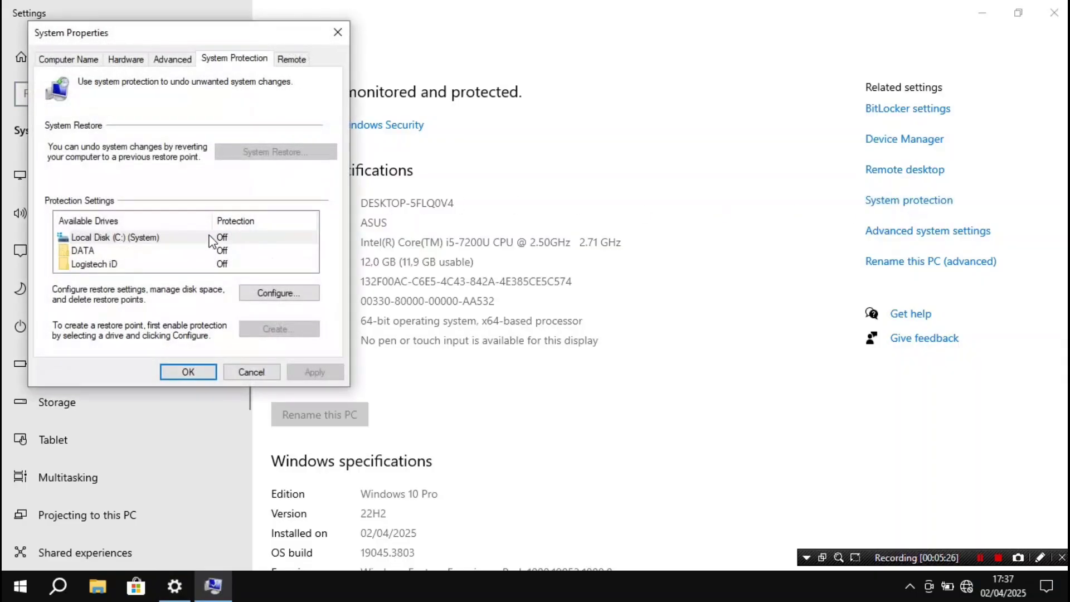
pyautogui.click(208, 239)
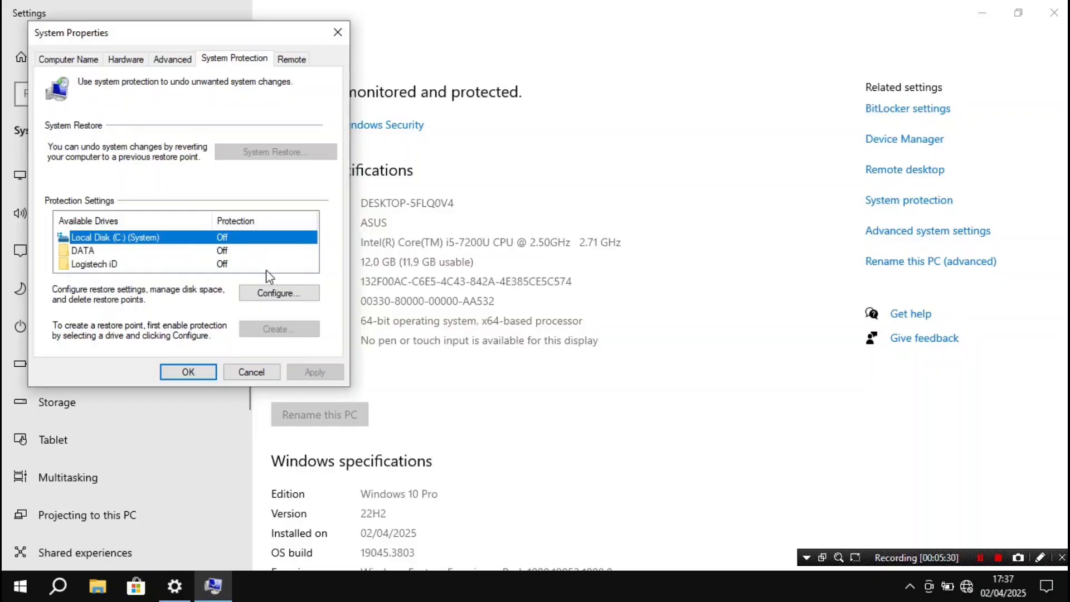
pyautogui.click(273, 291)
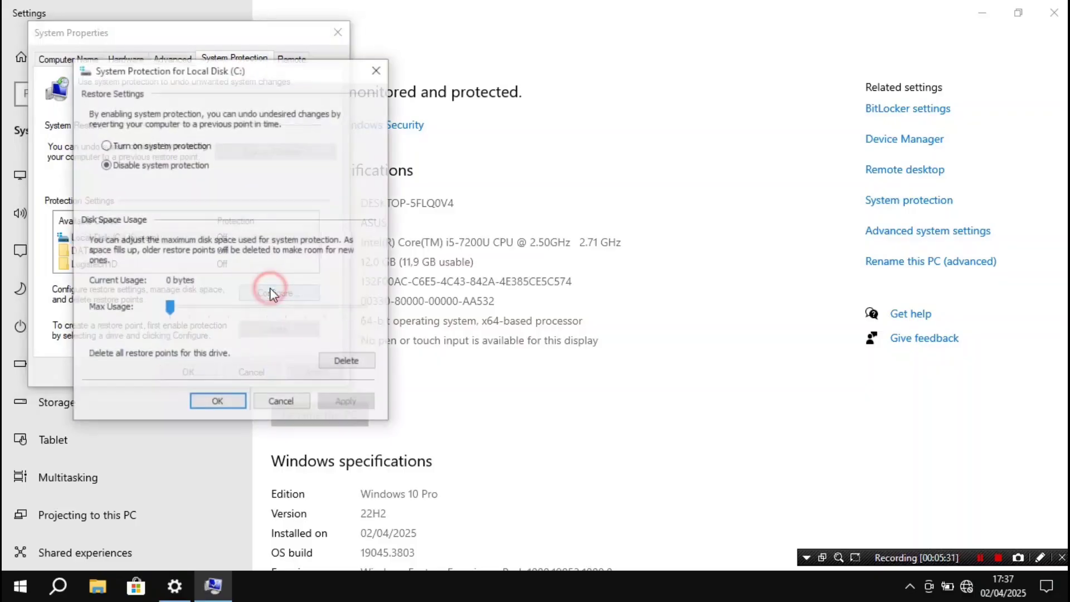
pyautogui.click(115, 145)
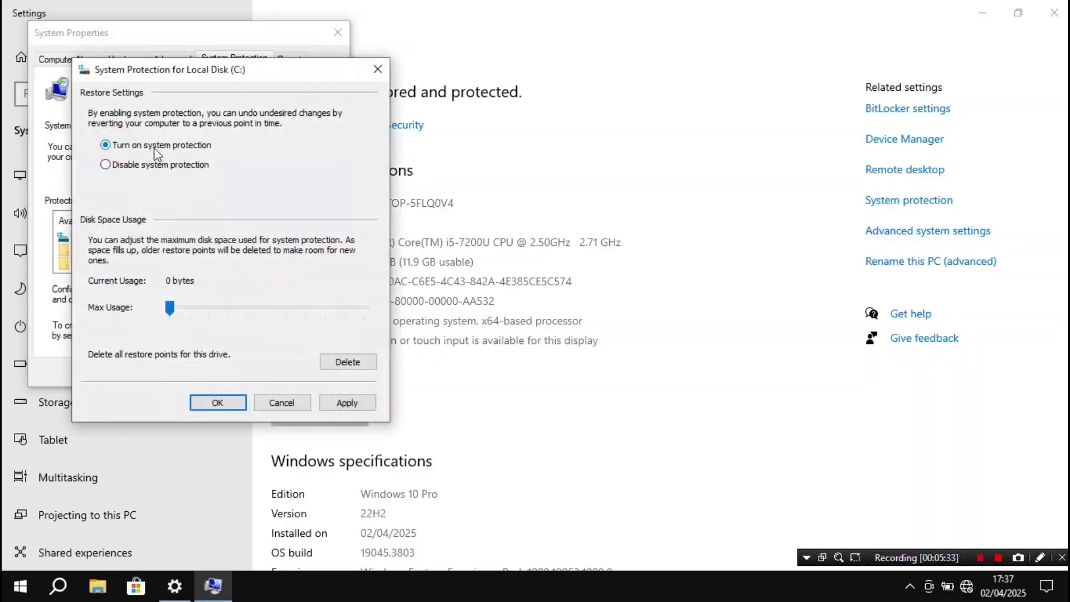
pyautogui.moveTo(173, 305)
pyautogui.mouseDown()
pyautogui.moveTo(191, 306)
pyautogui.moveTo(183, 305)
pyautogui.mouseUp()
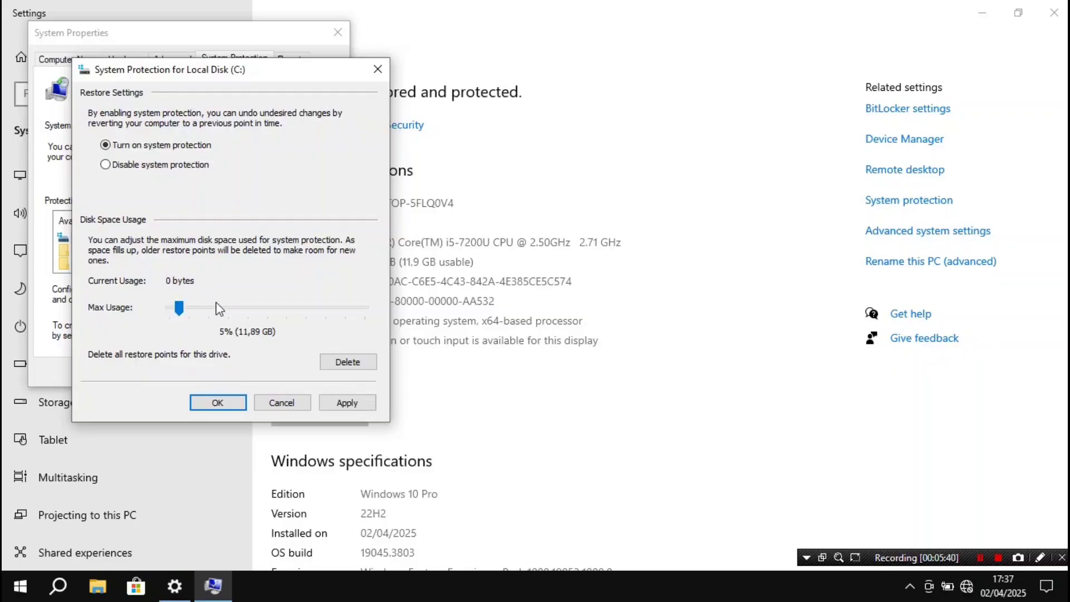
pyautogui.click(225, 401)
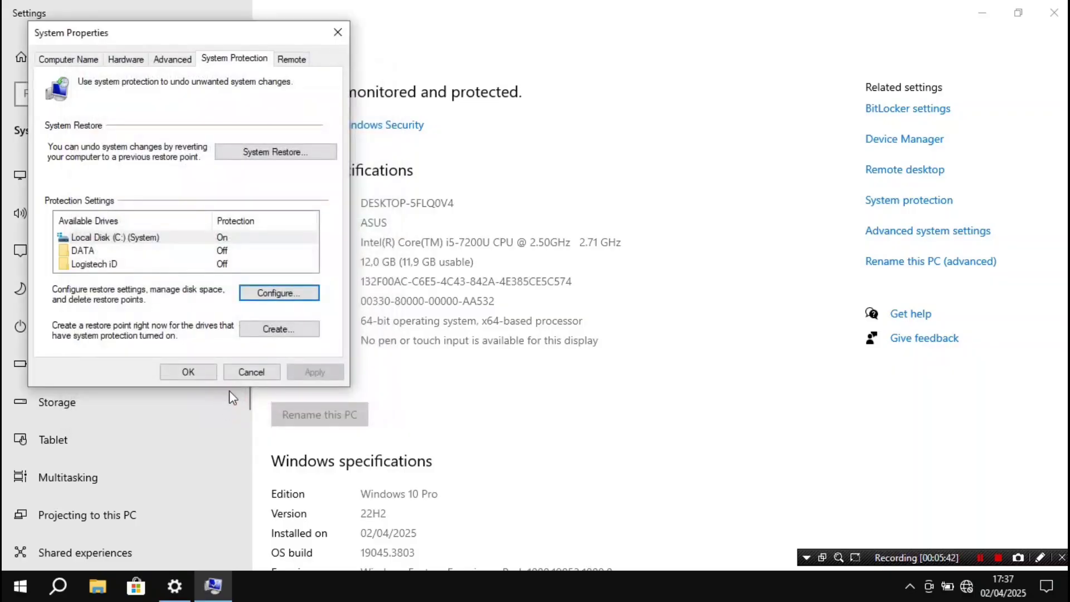
pyautogui.click(191, 373)
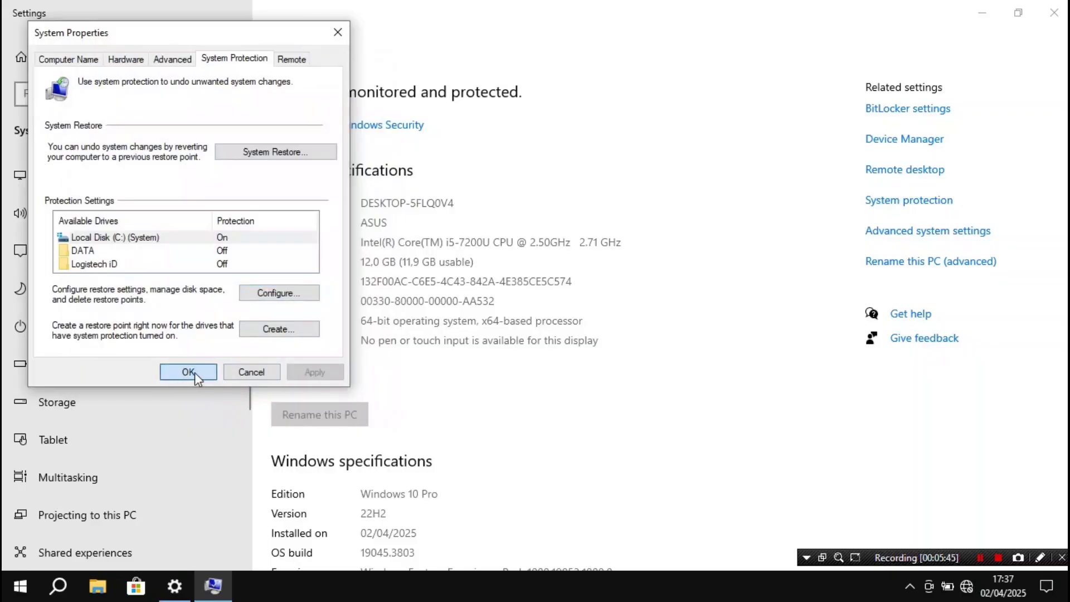
pyautogui.click(205, 371)
pyautogui.click(208, 372)
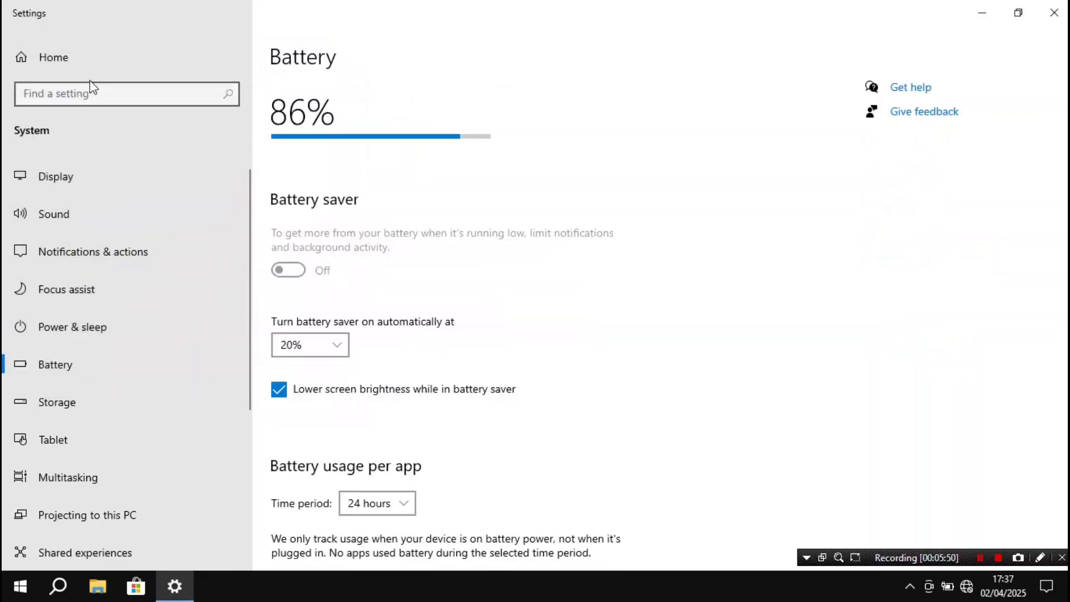
# Close the Settings window showing the battery page and refresh the desktop
pyautogui.click(1053, 12)
pyautogui.rightClick(436, 185)
pyautogui.click(478, 230)
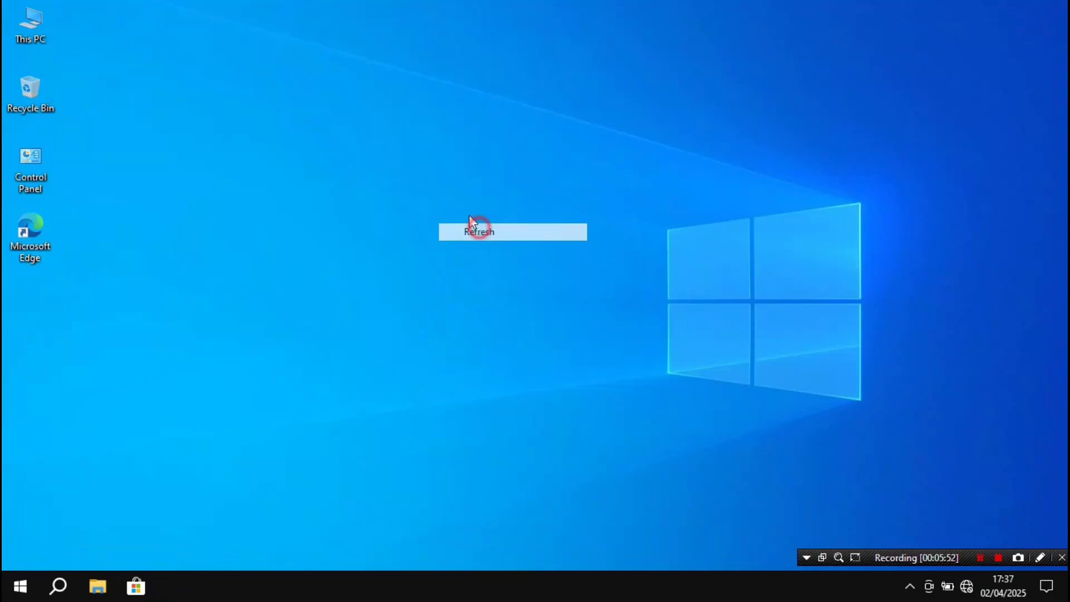
# Configure File Explorer to stop showing recently used files and frequently used folders in Quick access
pyautogui.click(98, 587)
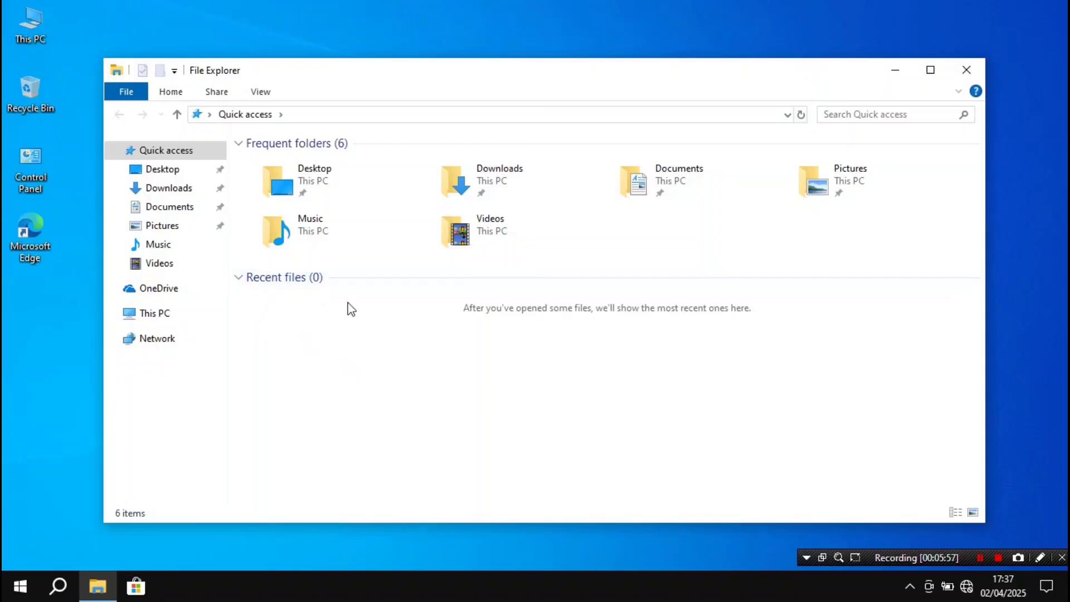
pyautogui.click(929, 70)
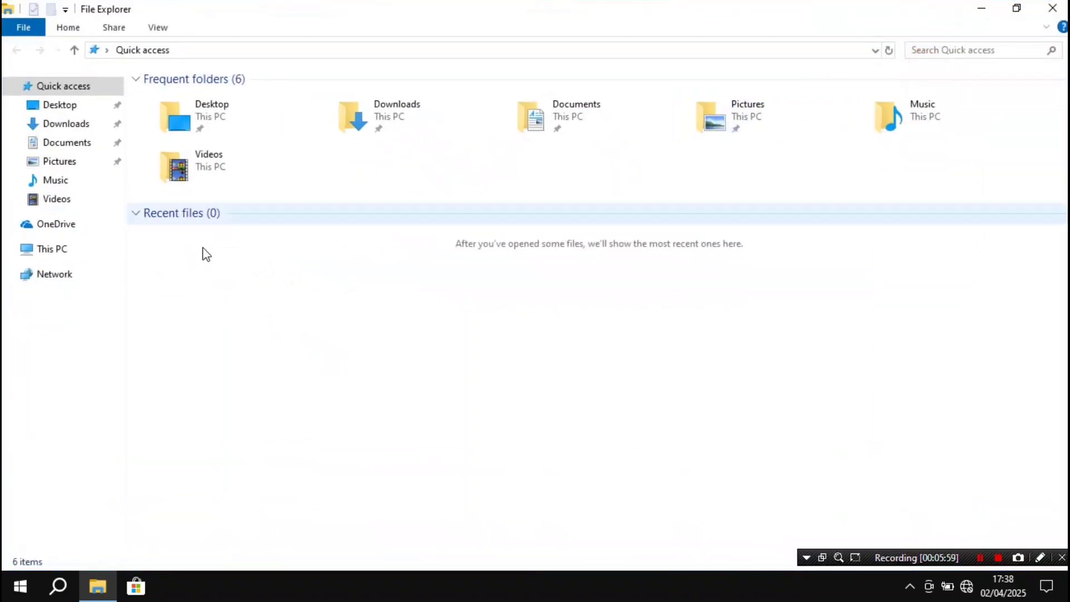
pyautogui.click(29, 29)
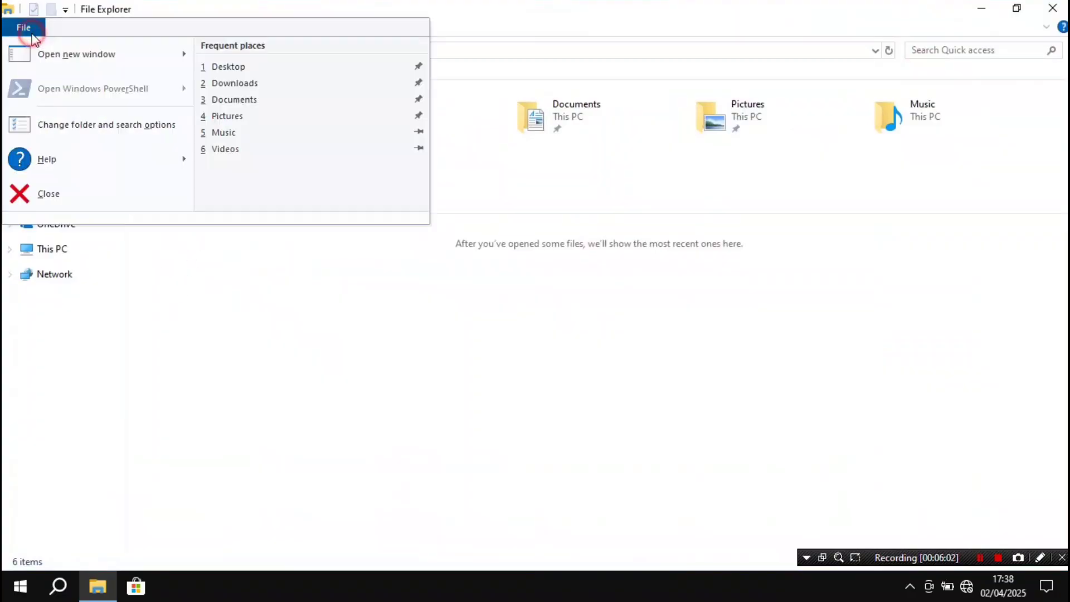
pyautogui.click(96, 127)
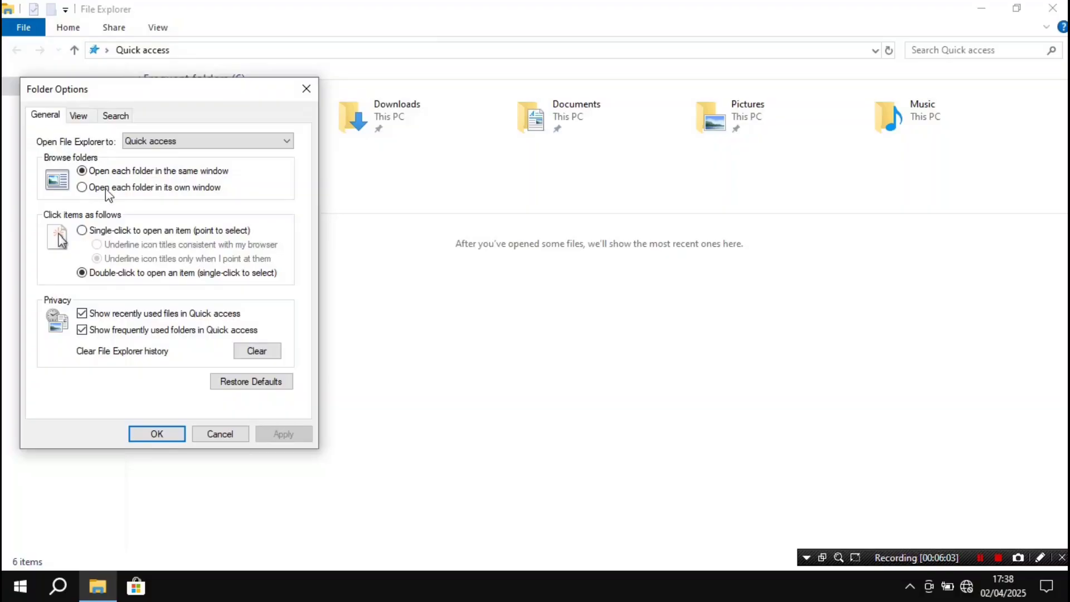
pyautogui.click(82, 314)
pyautogui.click(82, 330)
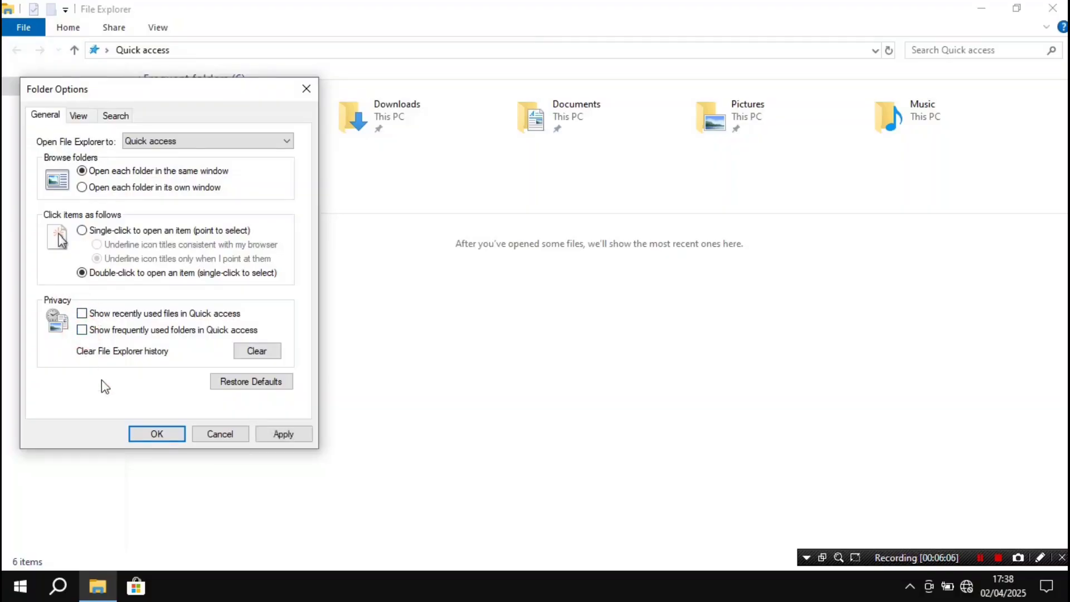
pyautogui.click(151, 433)
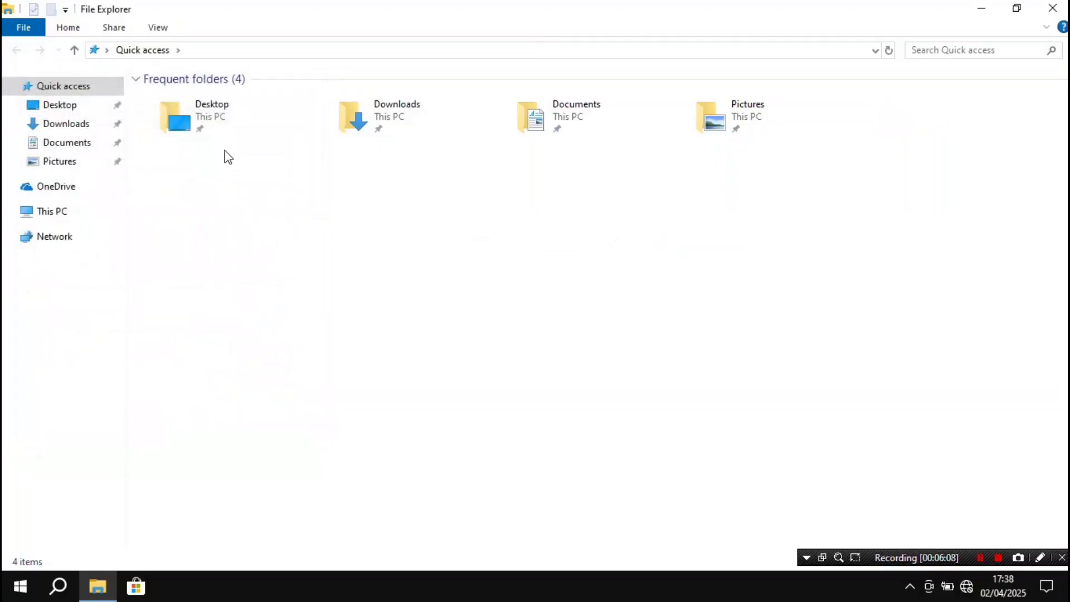
# View the drives of This PC in File Explorer and check the free space of Local Disk (C:)
pyautogui.click(60, 217)
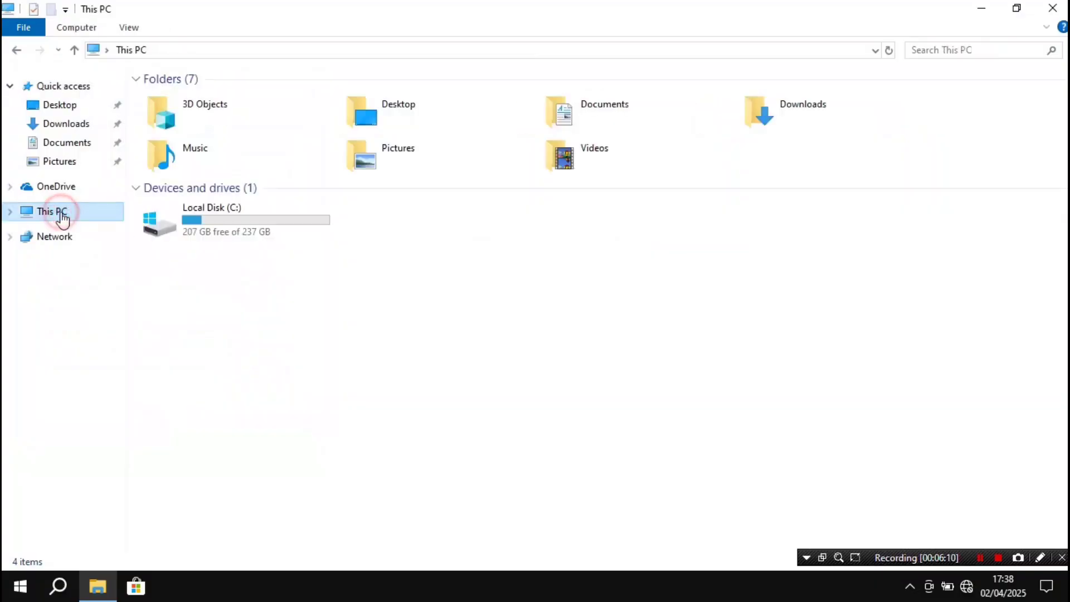
pyautogui.click(244, 229)
pyautogui.click(348, 239)
pyautogui.click(296, 212)
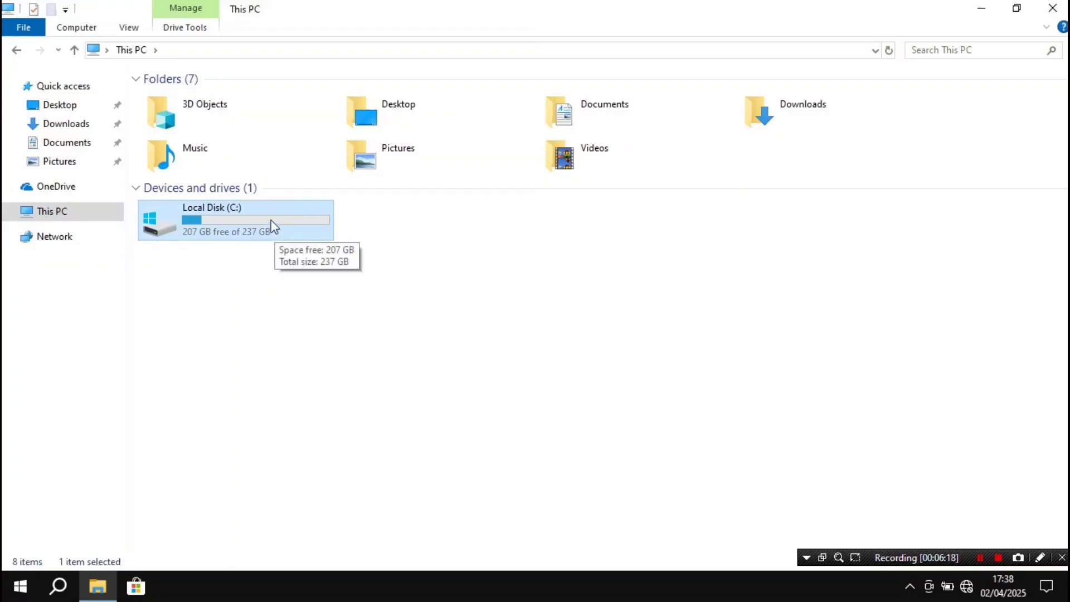
# Open Disk Management for This PC and select the (C:) partition on Disk 0
pyautogui.rightClick(63, 212)
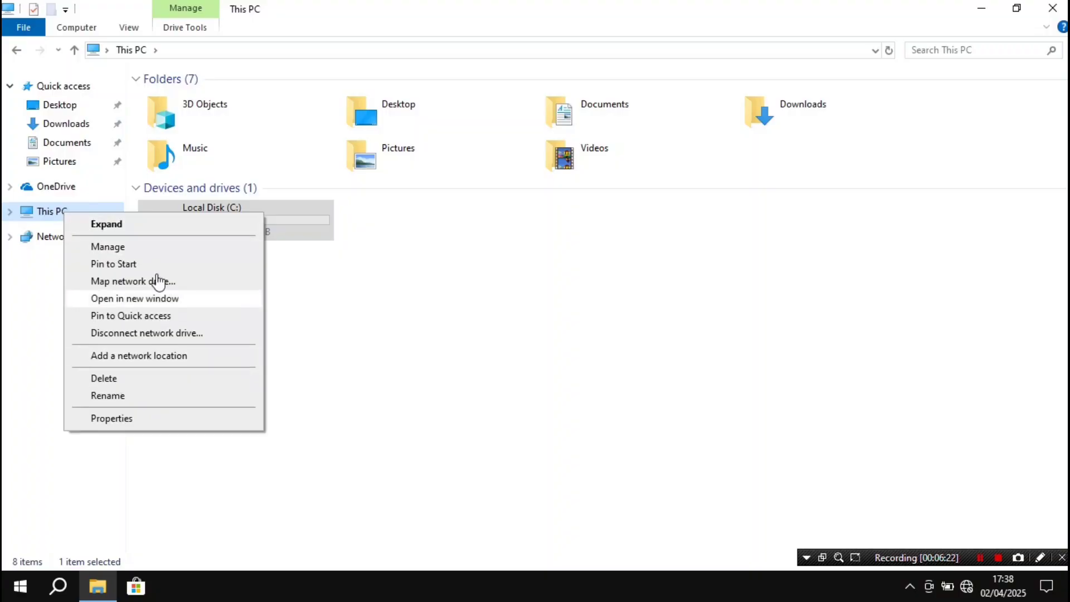
pyautogui.click(139, 250)
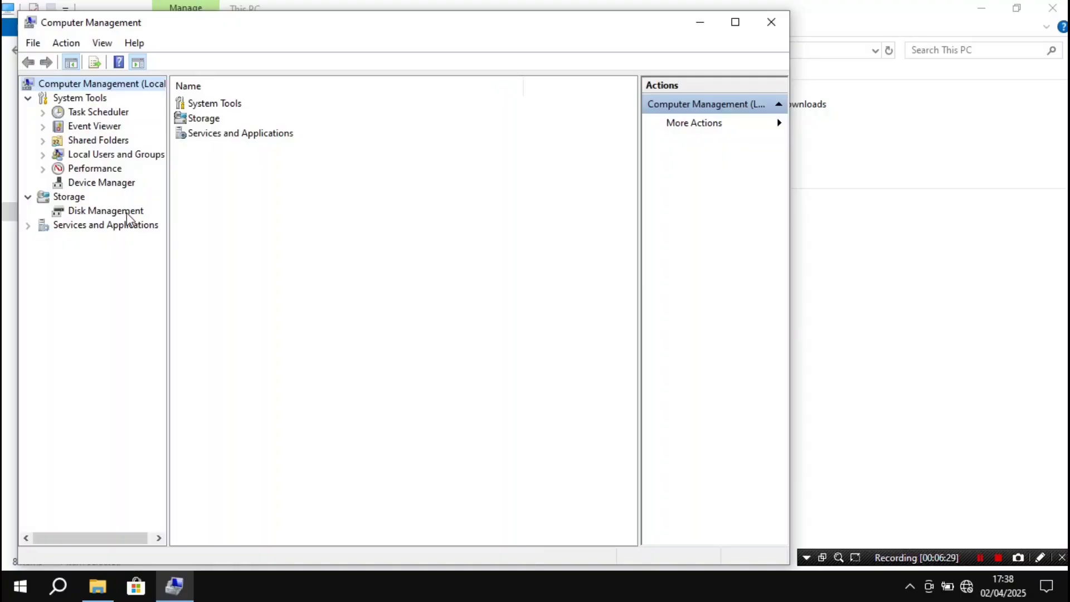
pyautogui.click(106, 211)
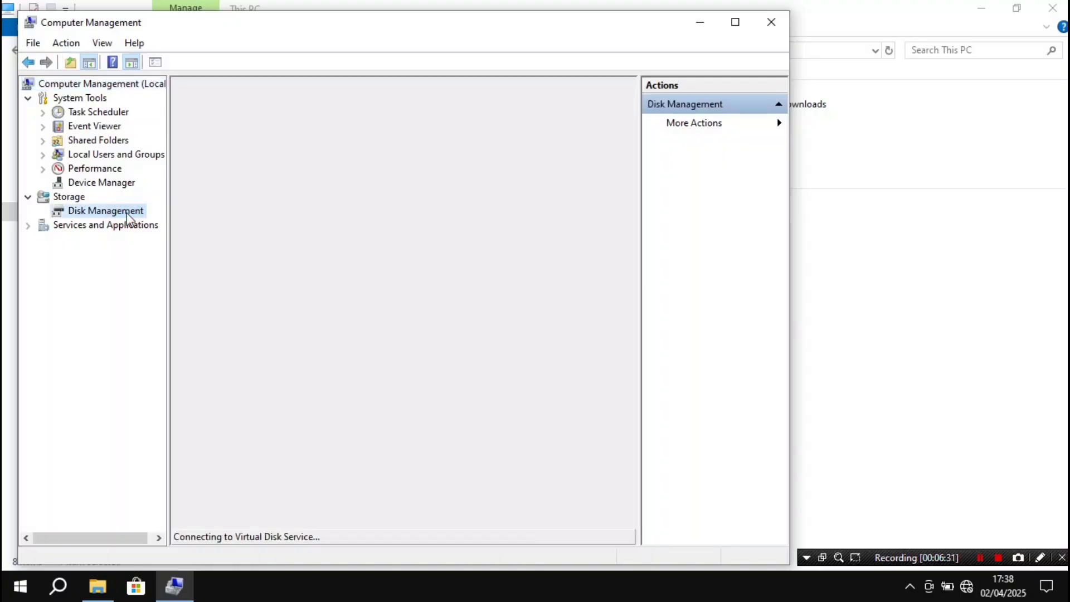
pyautogui.click(377, 378)
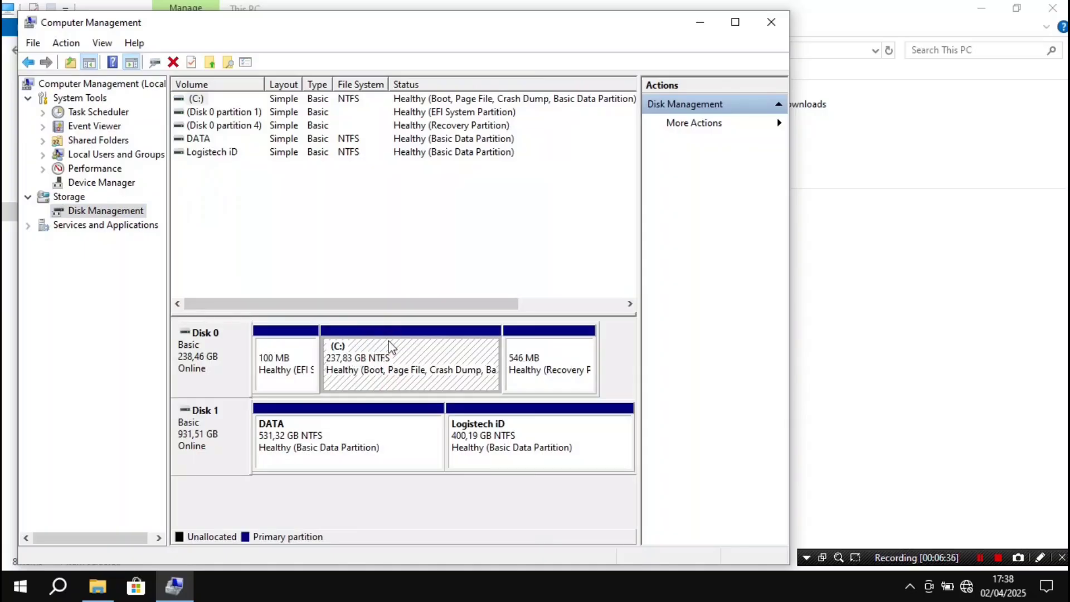
pyautogui.click(700, 22)
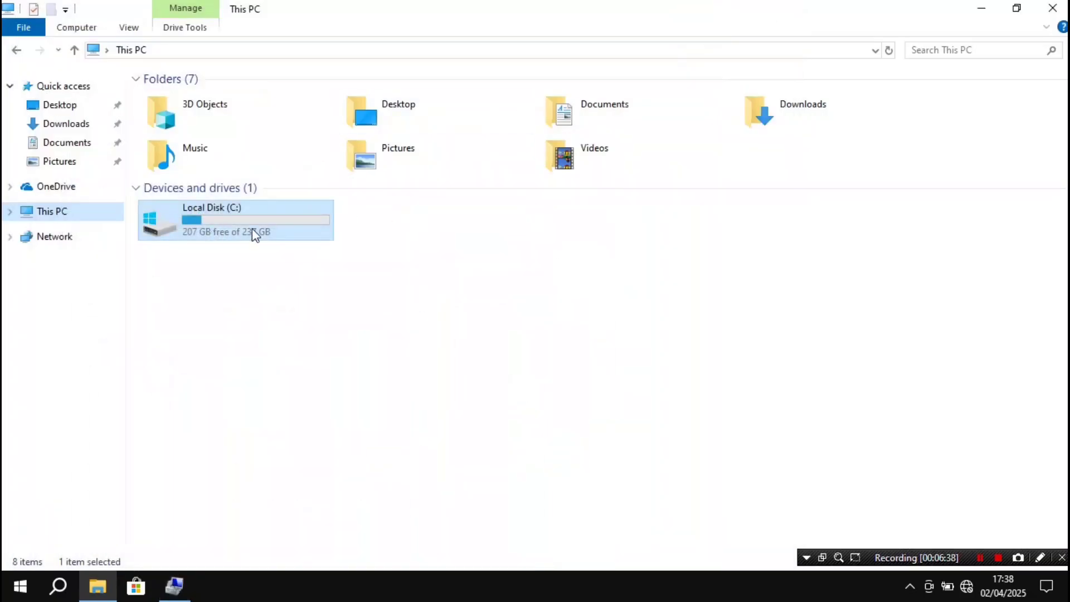
pyautogui.click(175, 584)
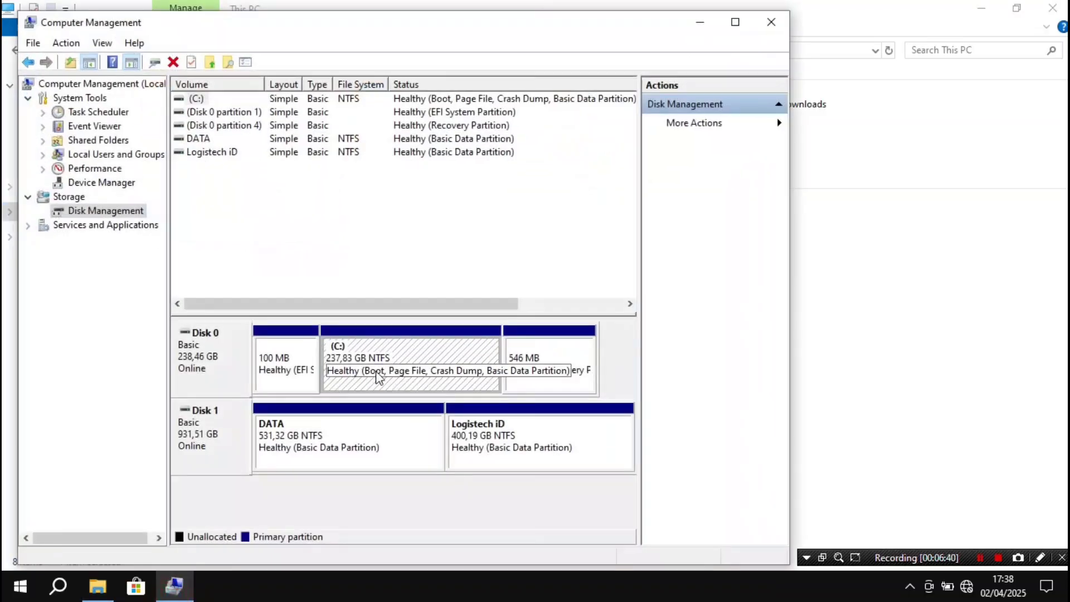
# Shrink the (C:) volume on Disk 0 by 103090 MB
pyautogui.rightClick(411, 352)
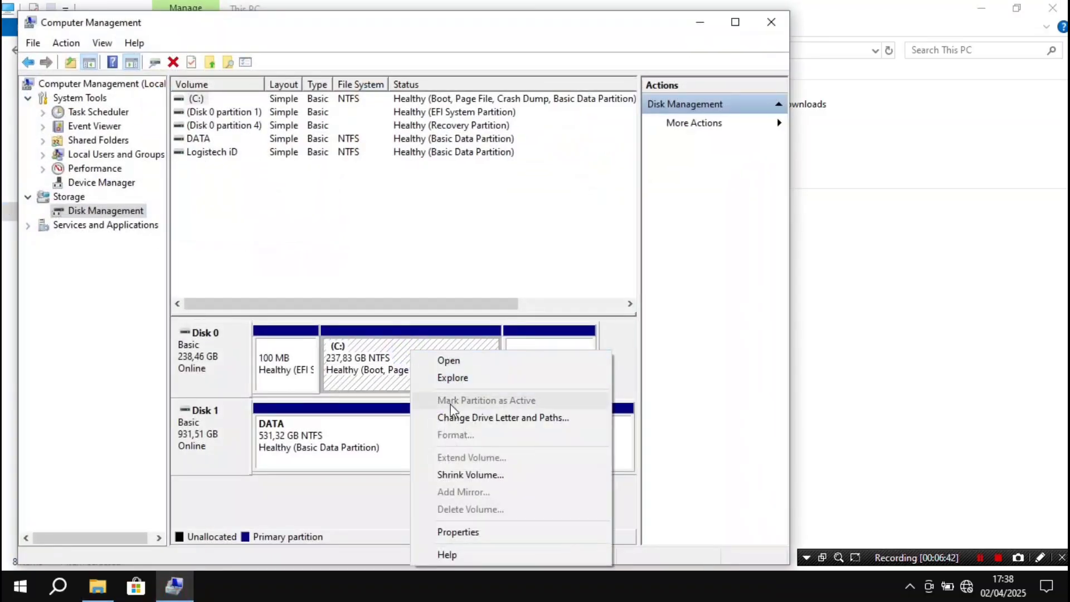
pyautogui.click(463, 474)
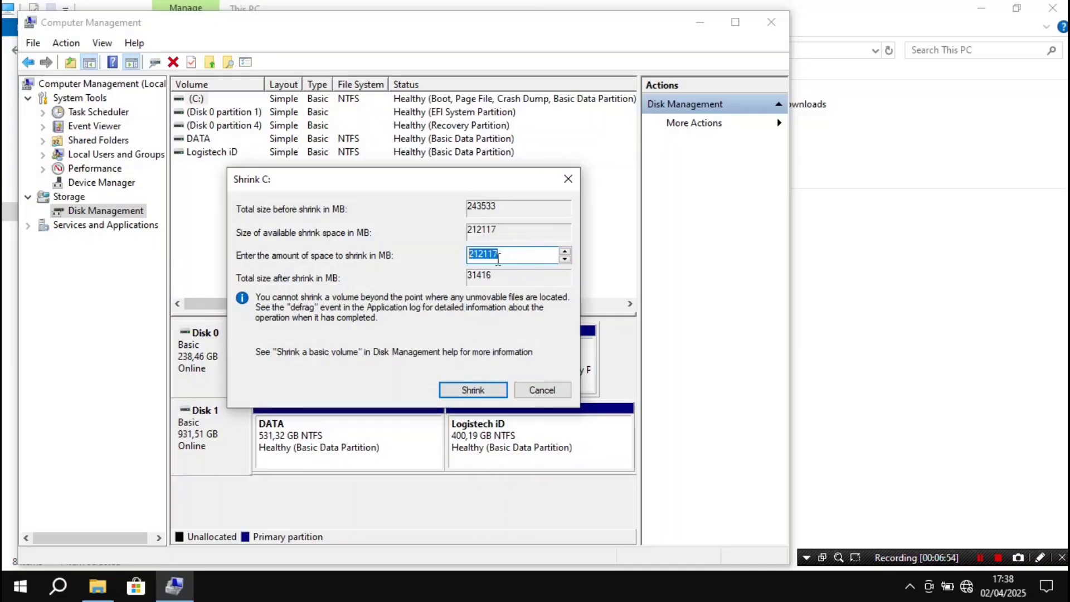
pyautogui.write('10390')
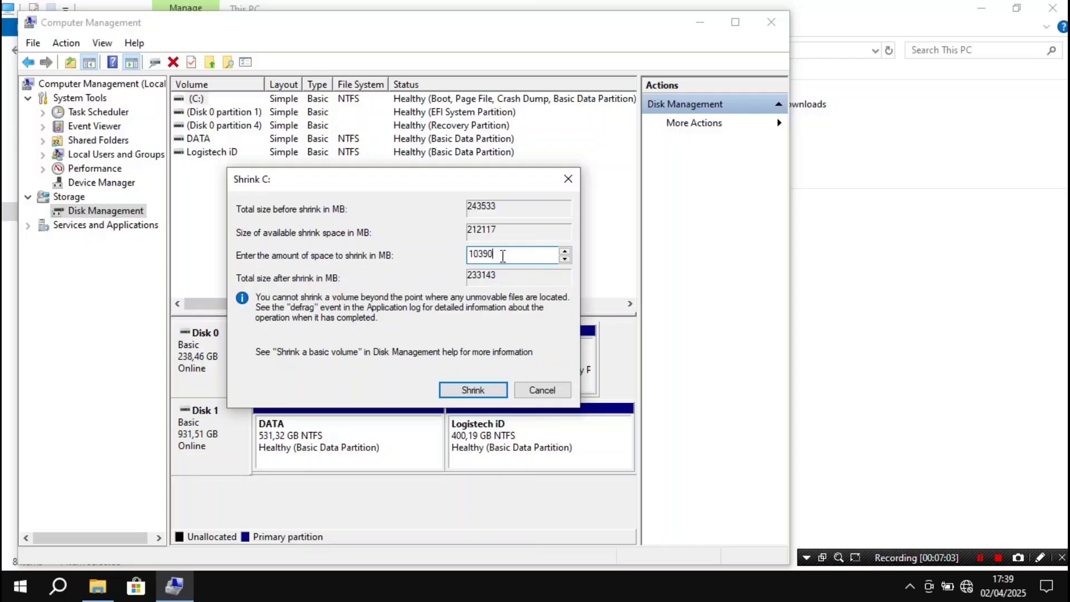
pyautogui.press('BackSpace')
pyautogui.press('BackSpace')
pyautogui.write('090')
pyautogui.click(488, 389)
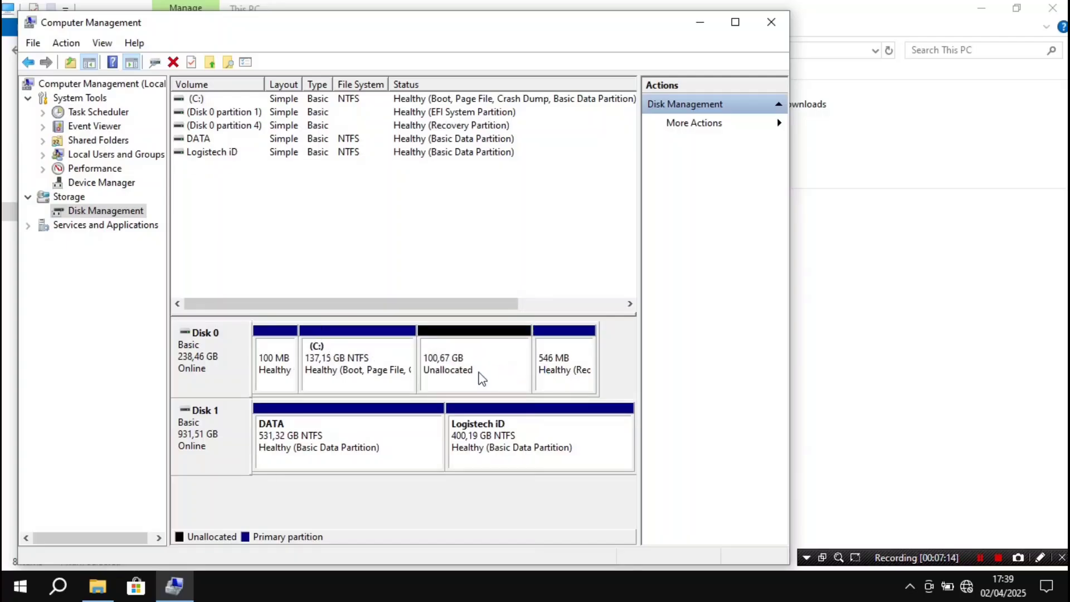
# Begin a new simple volume in Disk 0's unallocated space, keeping the default size and assigning drive letter D
pyautogui.click(477, 375)
pyautogui.rightClick(462, 367)
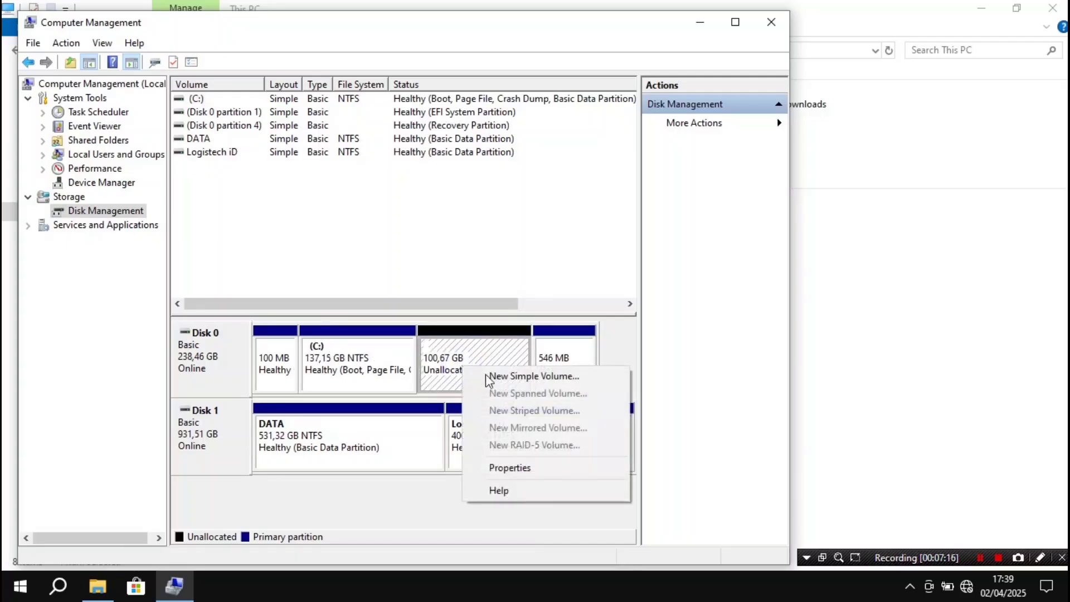
pyautogui.click(532, 376)
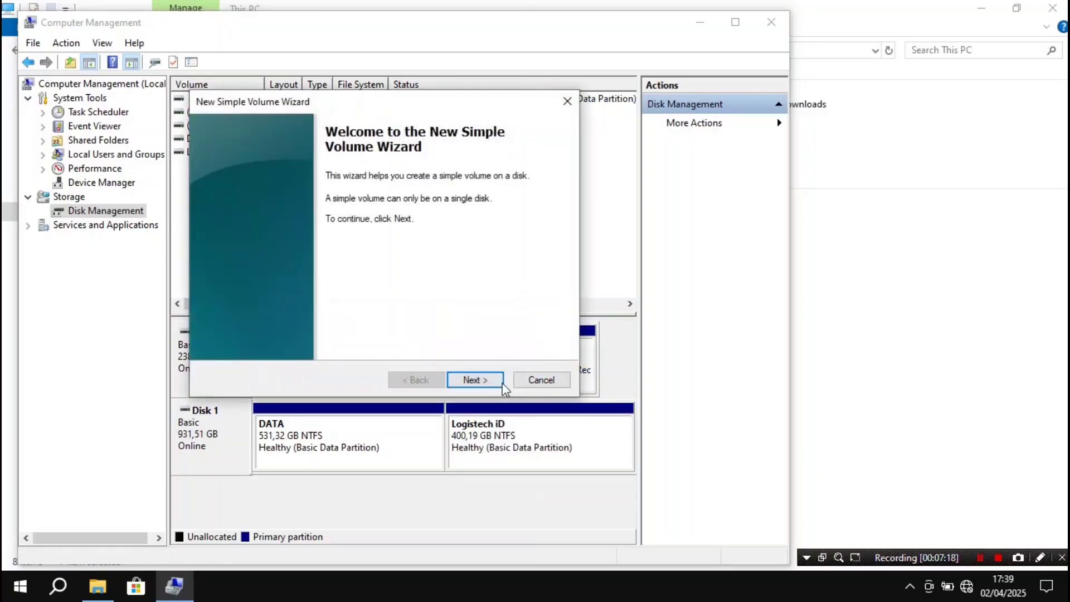
pyautogui.click(474, 380)
pyautogui.click(478, 381)
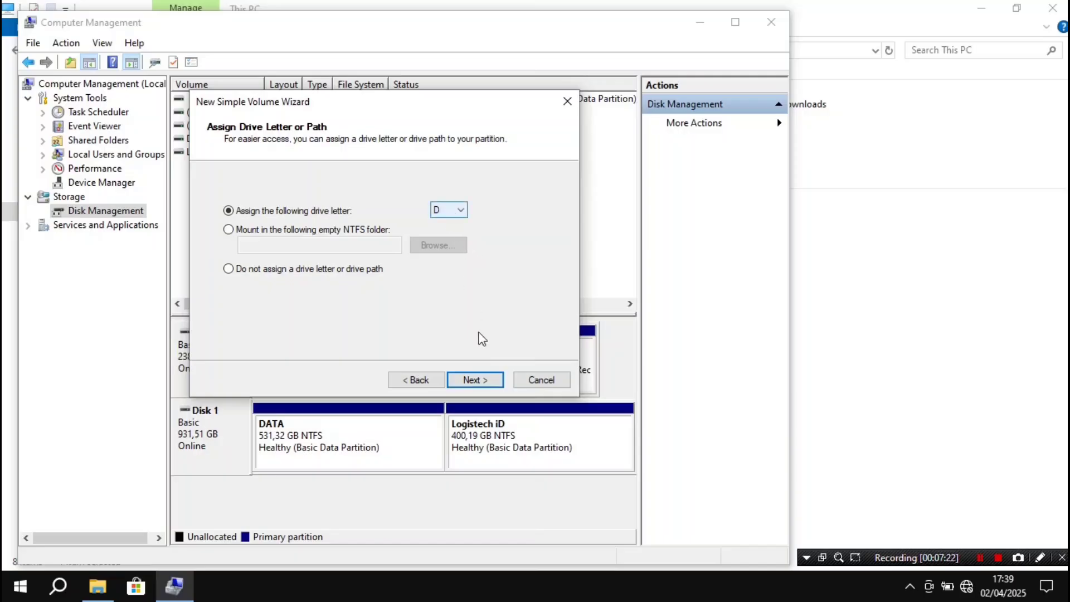
pyautogui.click(478, 379)
# Label the new volume "D A T A", keep the NTFS quick format settings and finish creating it
pyautogui.moveTo(430, 290); pyautogui.dragTo(357, 295)
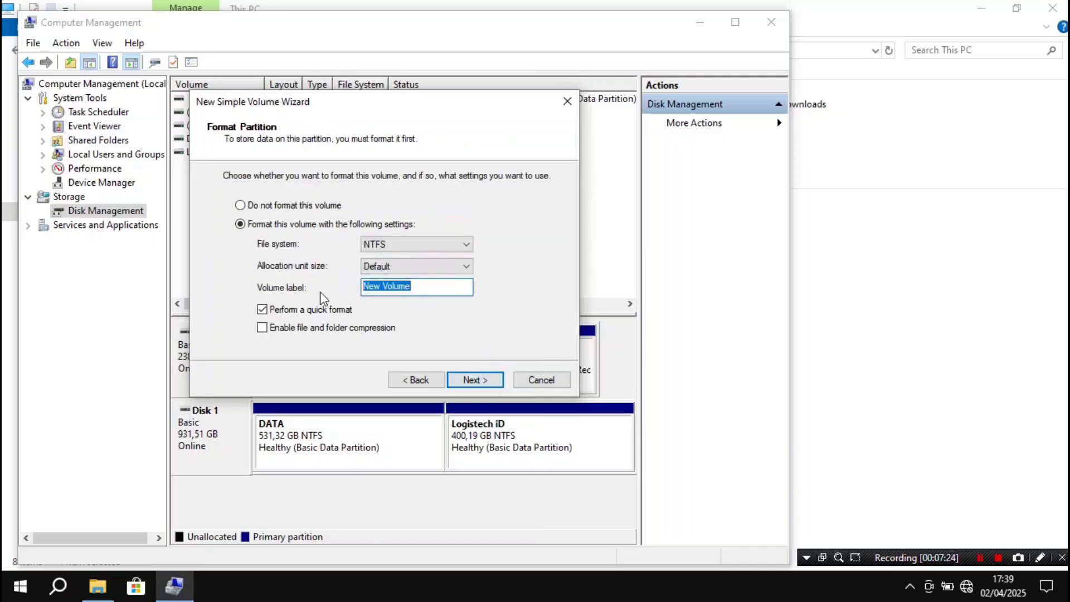
pyautogui.write('DATA')
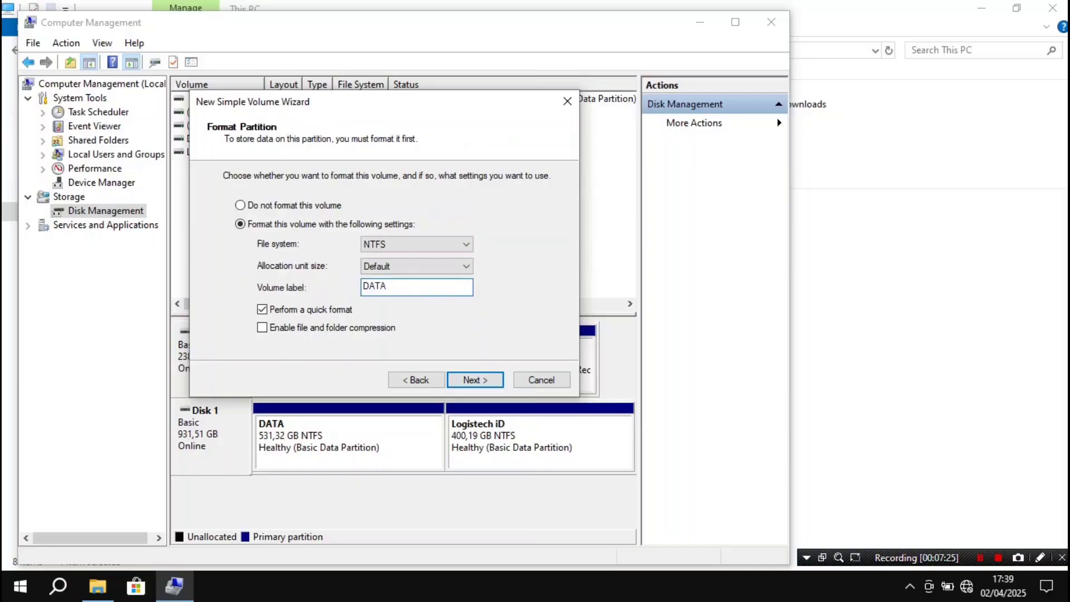
pyautogui.press('BackSpace')
pyautogui.press('BackSpace')
pyautogui.press('BackSpace')
pyautogui.write('A T A')
pyautogui.click(473, 380)
pyautogui.click(473, 379)
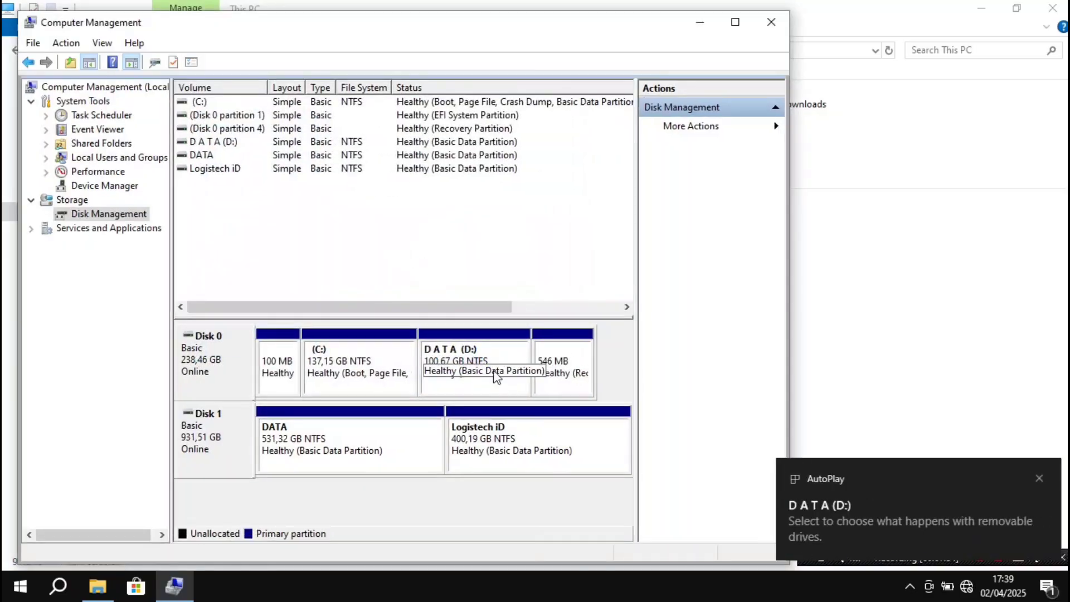
# Dismiss the AutoPlay notification, close Computer Management and check the new D: drive in This PC
pyautogui.click(1036, 478)
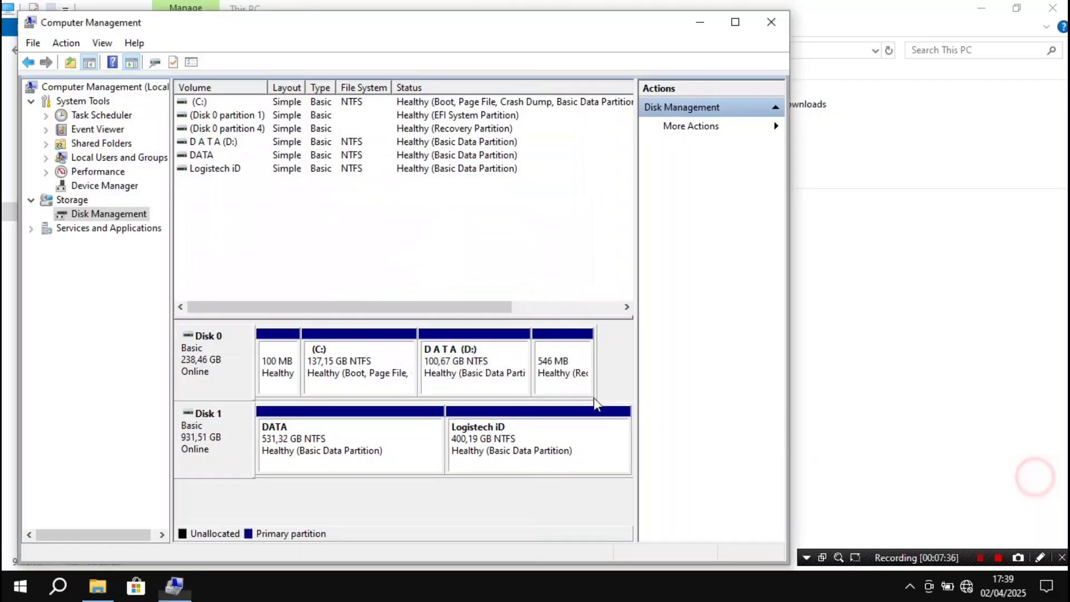
pyautogui.click(770, 24)
pyautogui.click(463, 217)
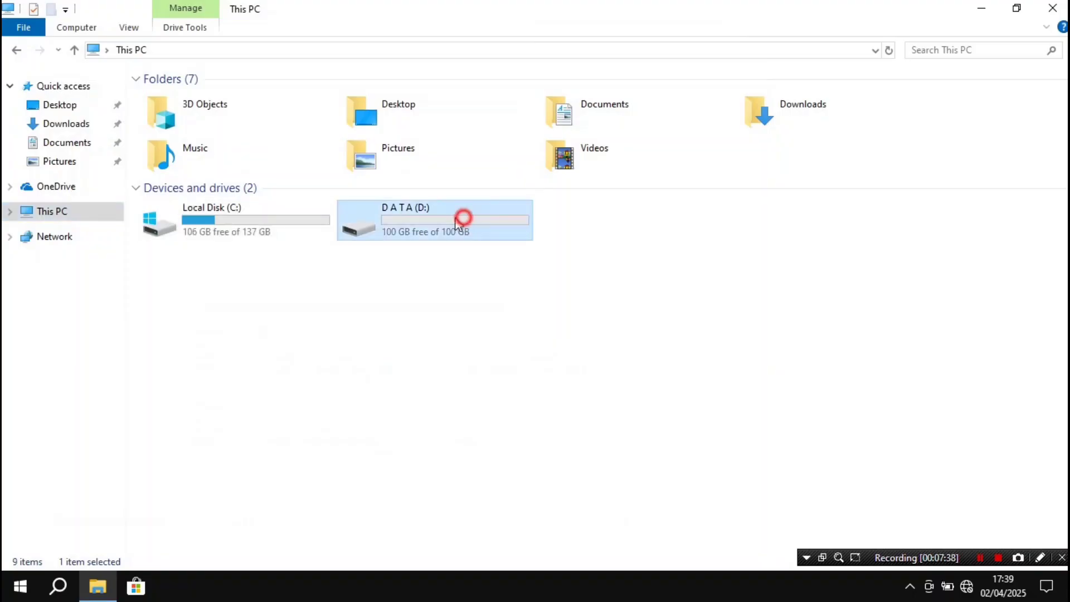
pyautogui.click(422, 222)
pyautogui.click(437, 242)
pyautogui.click(434, 239)
# Open the drive optimization tool from the properties of Local Disk (C:) and start optimizing drive (C:)
pyautogui.click(229, 229)
pyautogui.rightClick(227, 224)
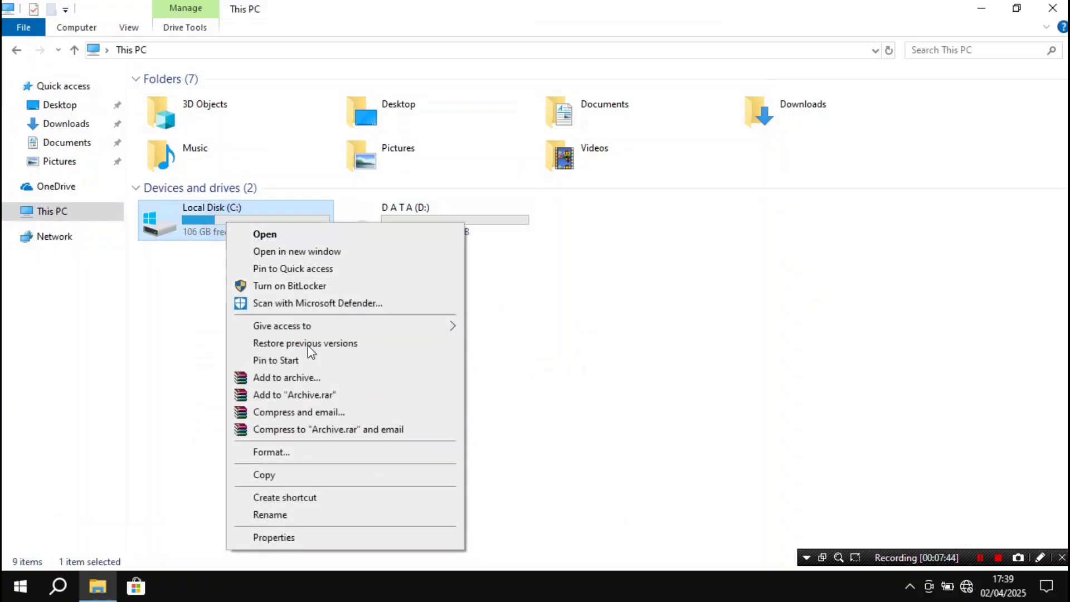
pyautogui.click(304, 536)
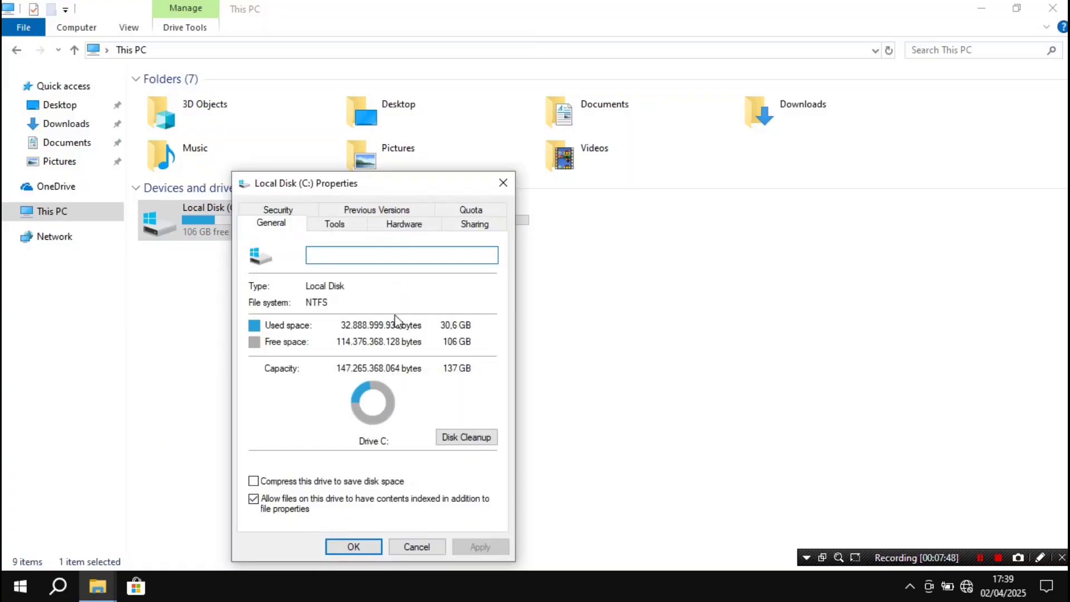
pyautogui.click(346, 225)
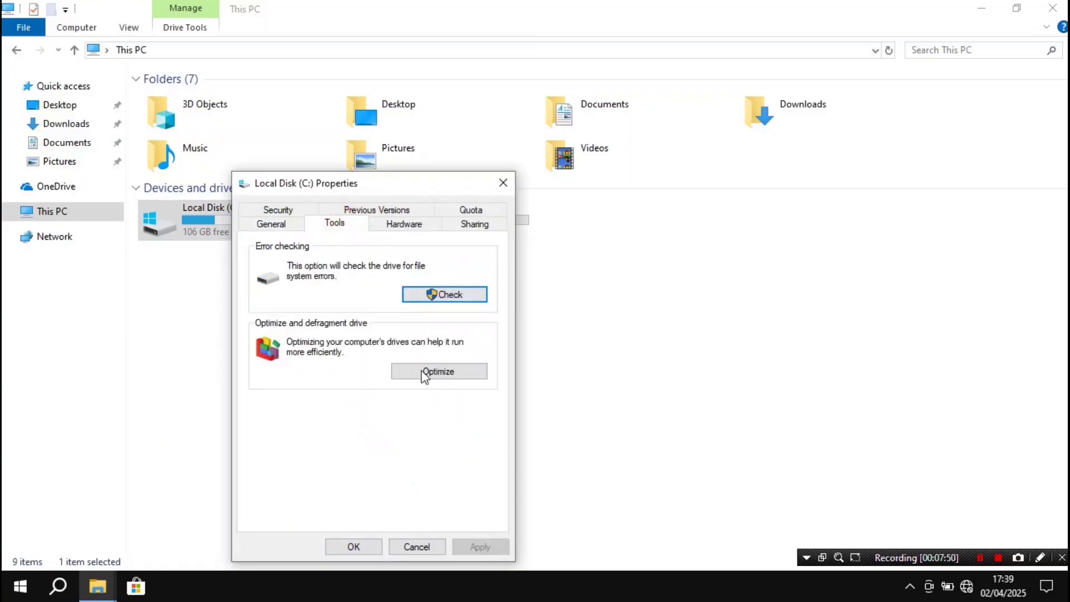
pyautogui.click(436, 375)
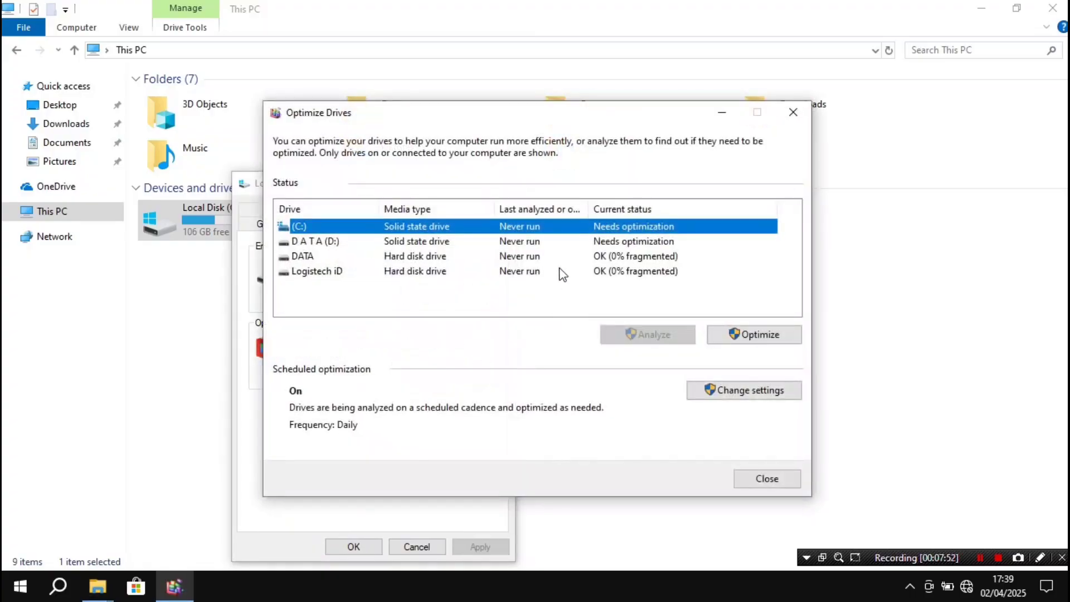
pyautogui.click(741, 335)
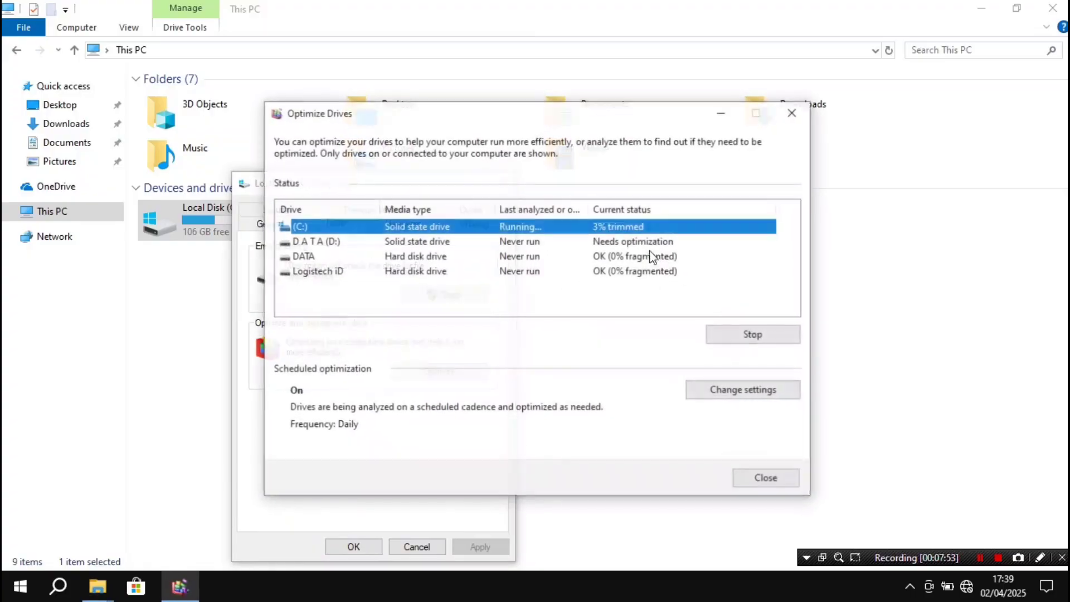
# Start optimizing the remaining drives D A T A (D:), DATA and Logistech iD
pyautogui.click(646, 242)
pyautogui.click(741, 334)
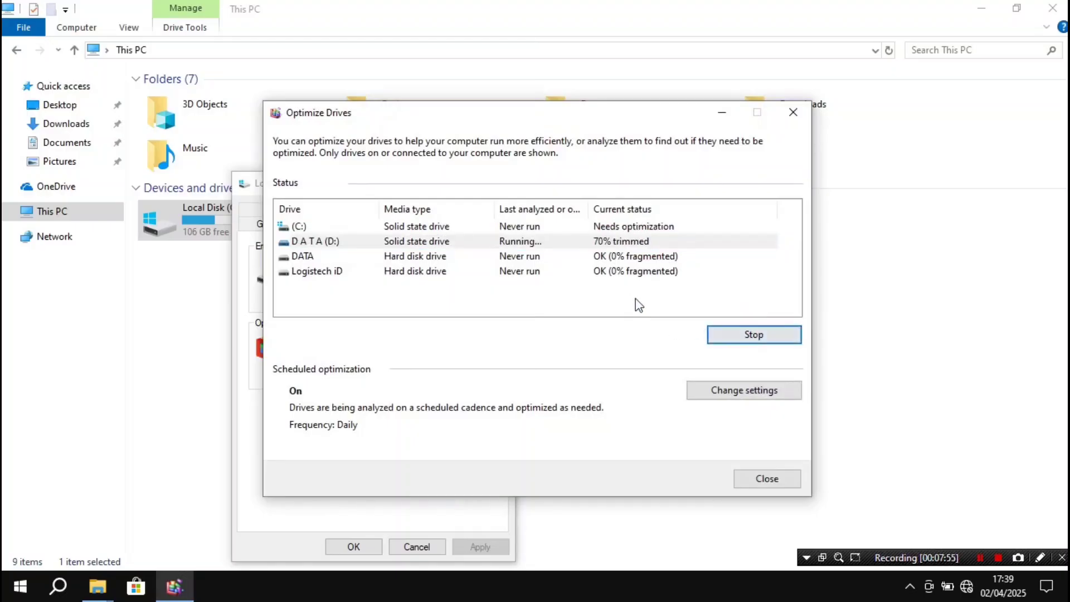
pyautogui.click(633, 256)
pyautogui.click(744, 332)
pyautogui.click(663, 273)
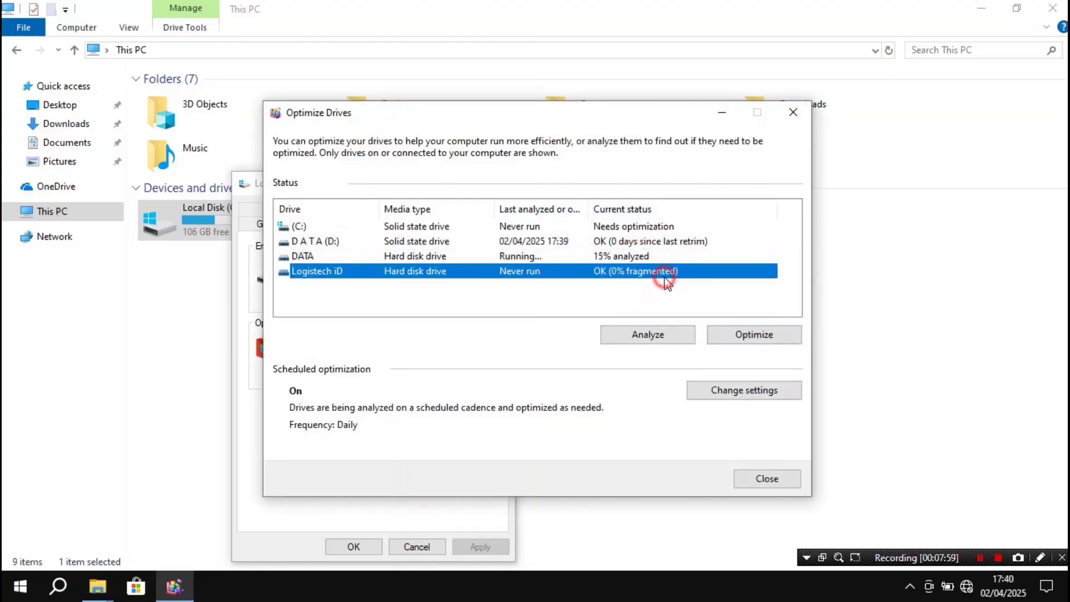
pyautogui.click(752, 334)
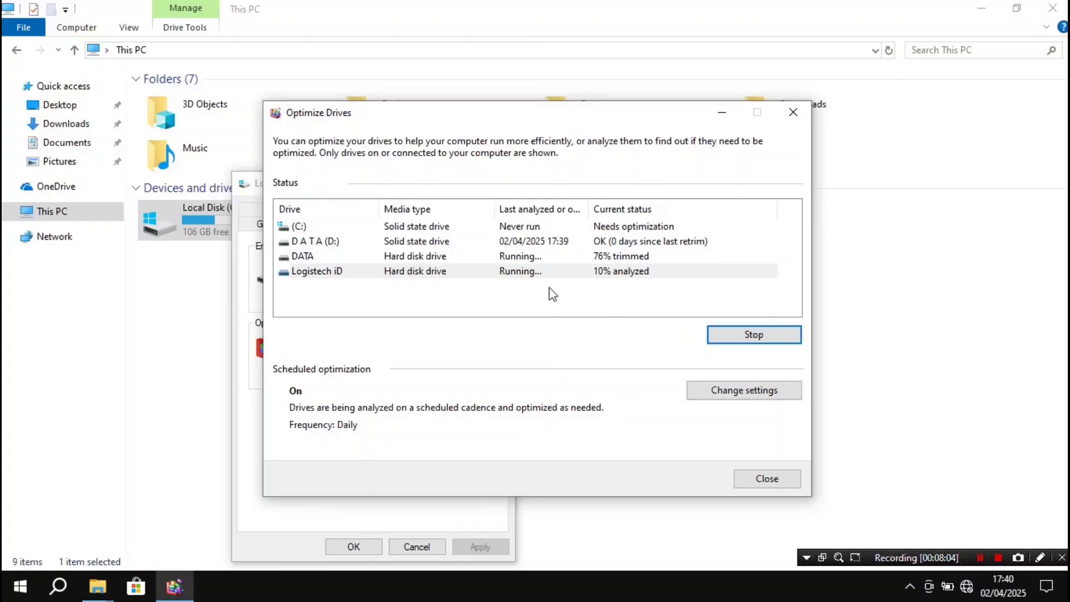
# Close the drive properties, Optimize Drives and File Explorer windows, and refresh the desktop
pyautogui.click(360, 542)
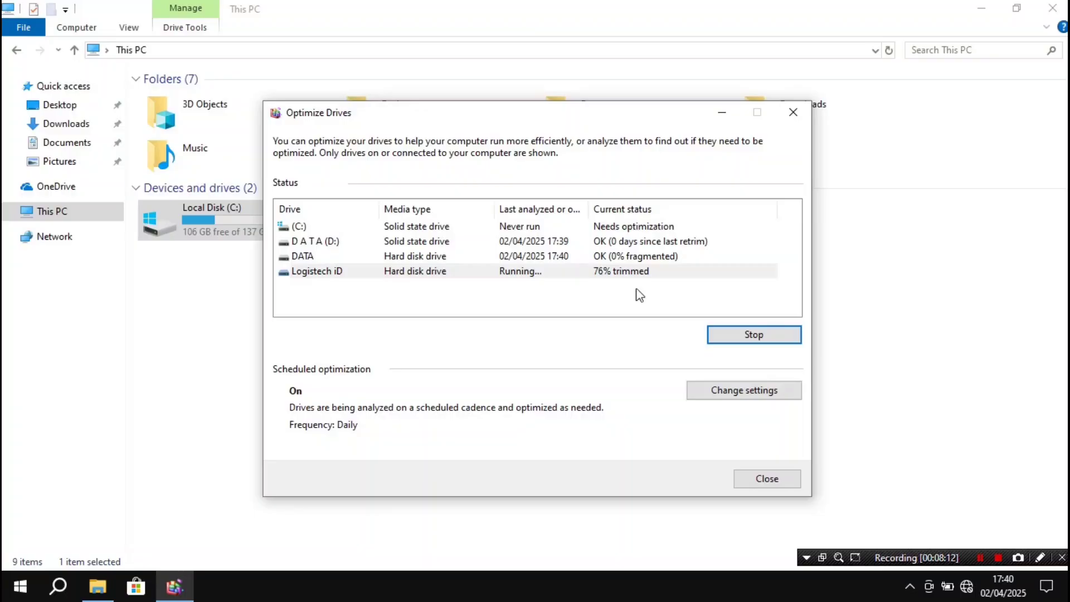
pyautogui.click(761, 477)
pyautogui.click(1053, 8)
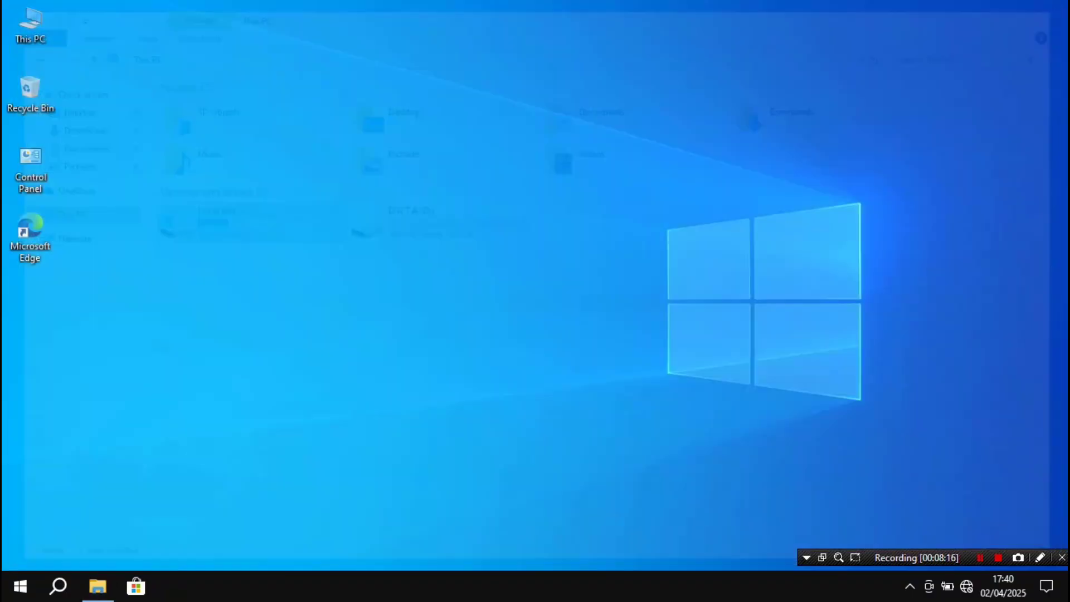
pyautogui.rightClick(557, 196)
pyautogui.click(588, 241)
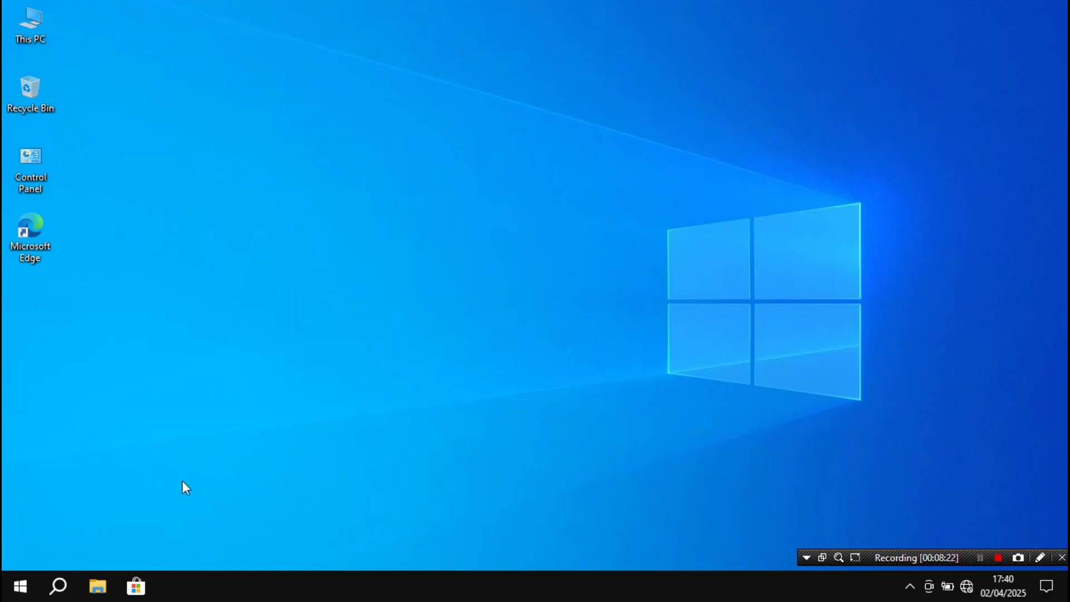
# Bring up the power options for restarting the computer
pyautogui.click(20, 585)
pyautogui.click(21, 553)
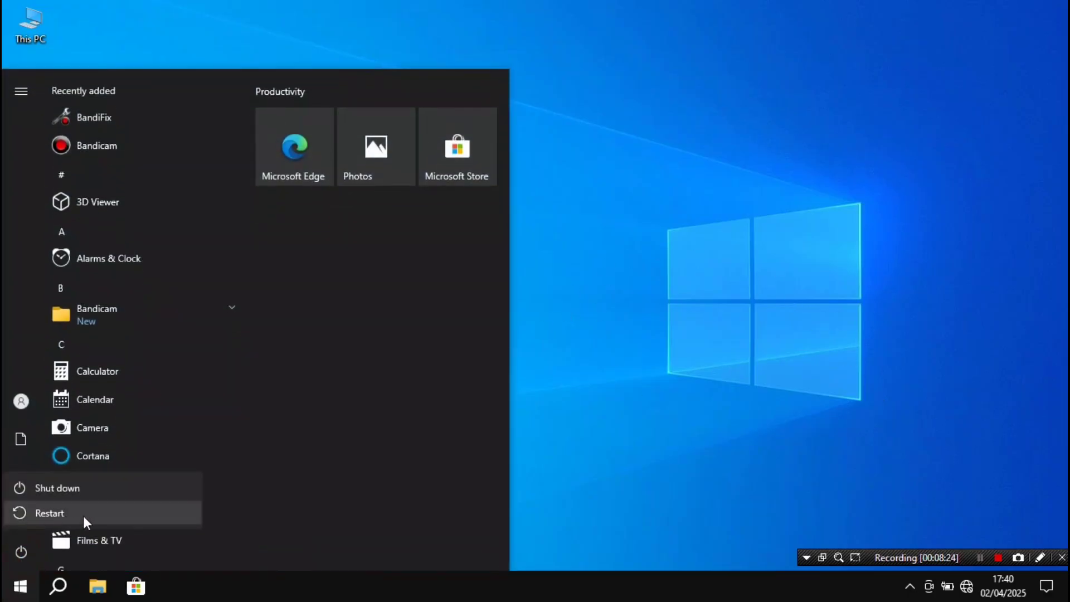